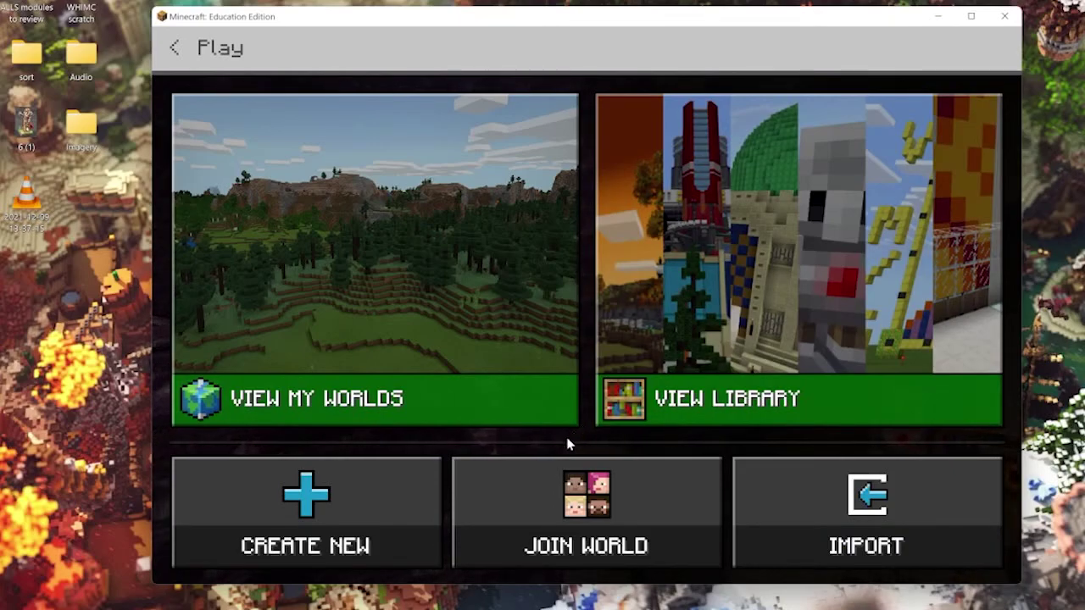
Step: Open the History & Culture subject kit from the world library
left_click(705, 400)
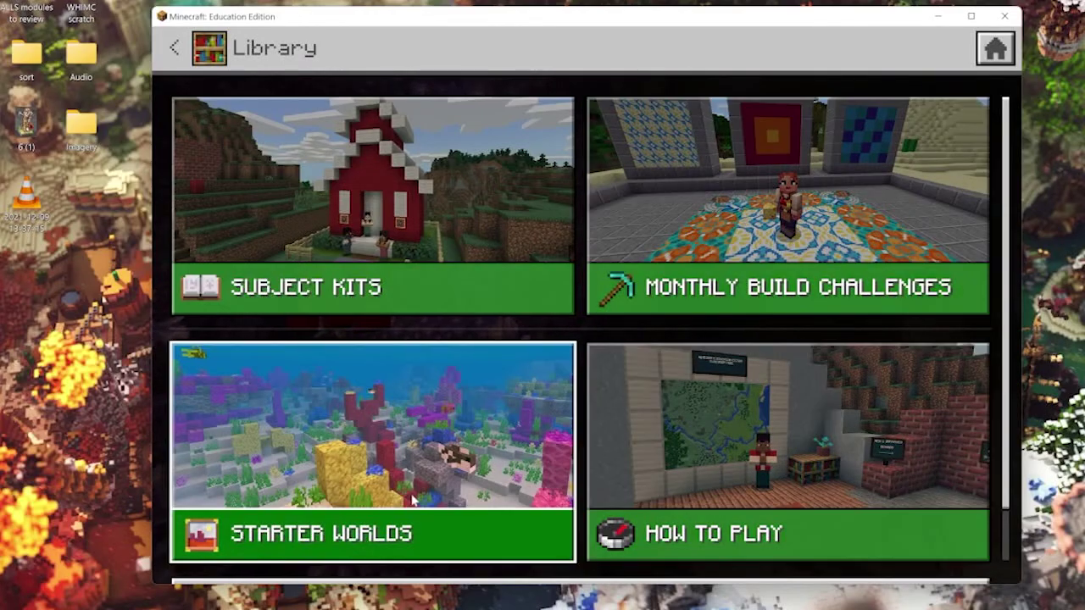
left_click(417, 314)
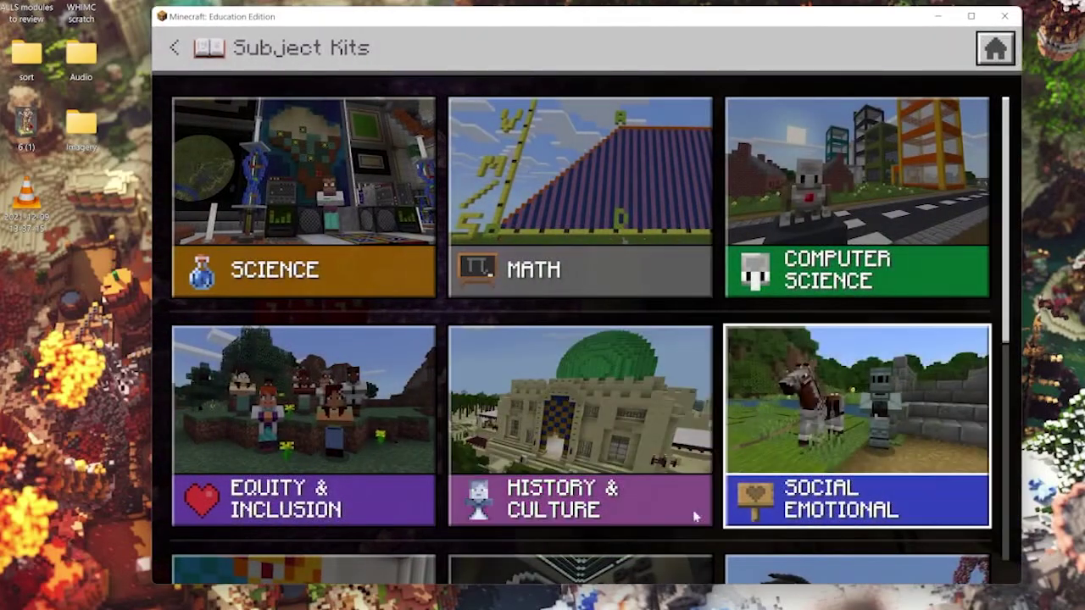
left_click(582, 507)
Step: Browse the History & Culture worlds and launch the City of Florence world
scroll(700, 415, "down", 2)
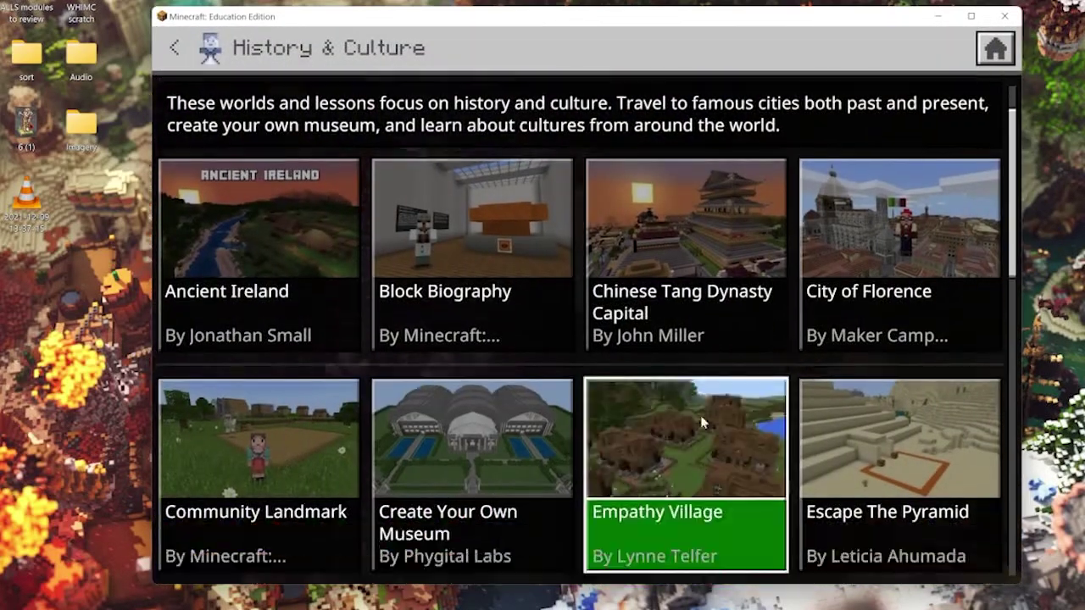
scroll(701, 413, "down", 3)
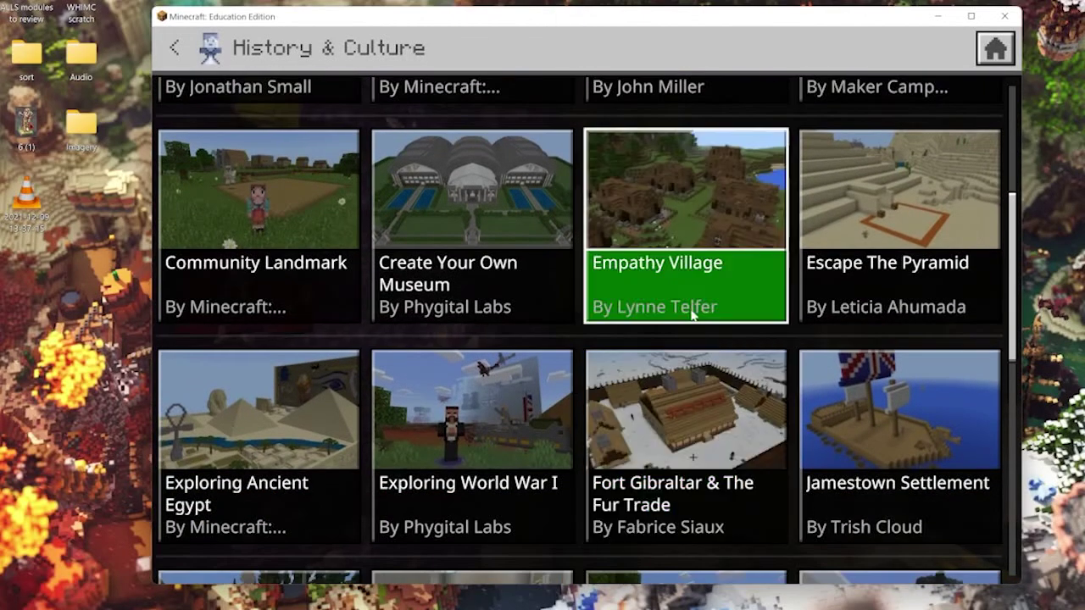
scroll(687, 288, "up", 1)
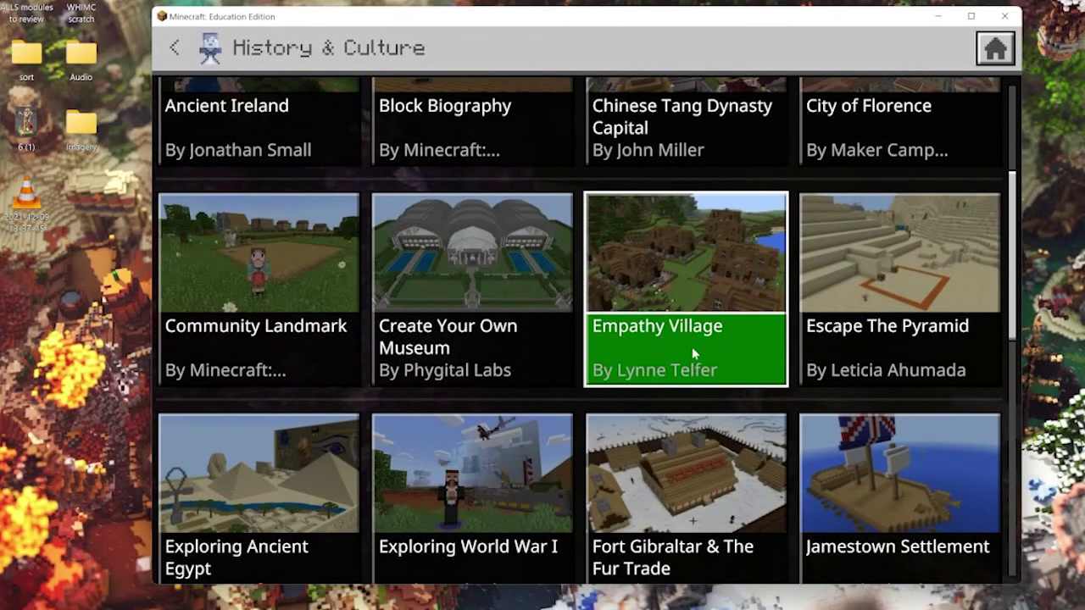
scroll(687, 351, "down", 2)
scroll(770, 266, "up", 4)
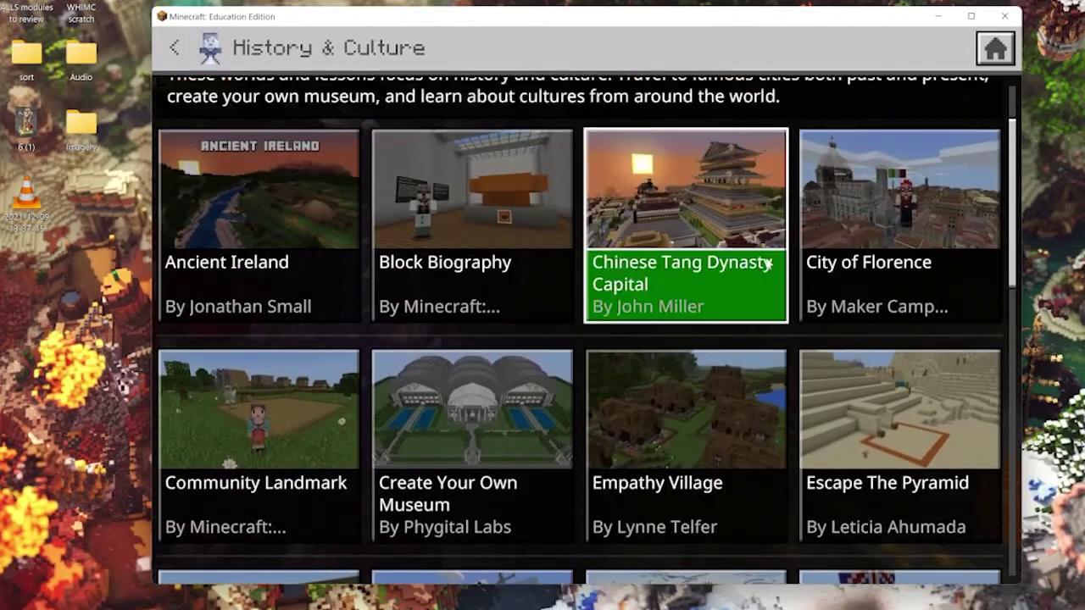
left_click(918, 273)
left_click(855, 99)
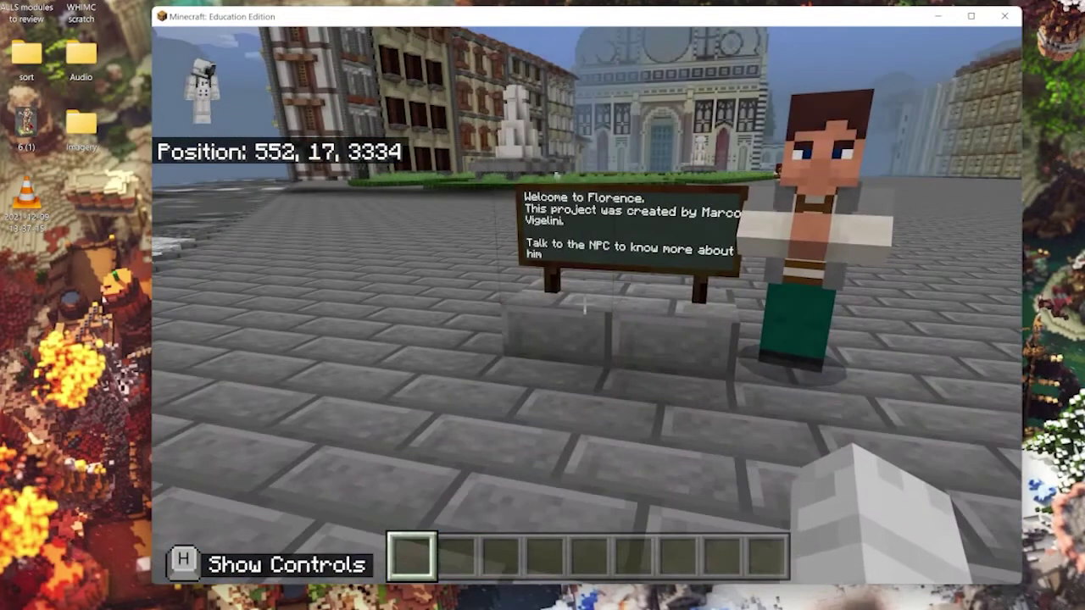
Step: Fly from the starting point across the square to the large church and examine its facade
key("w")
key("w")
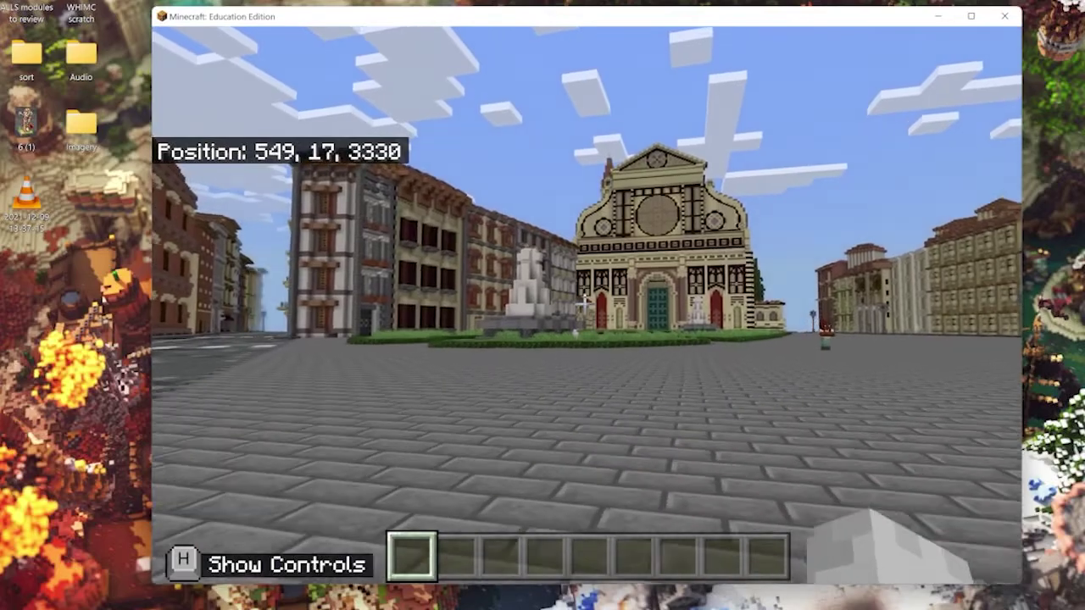
key("space")
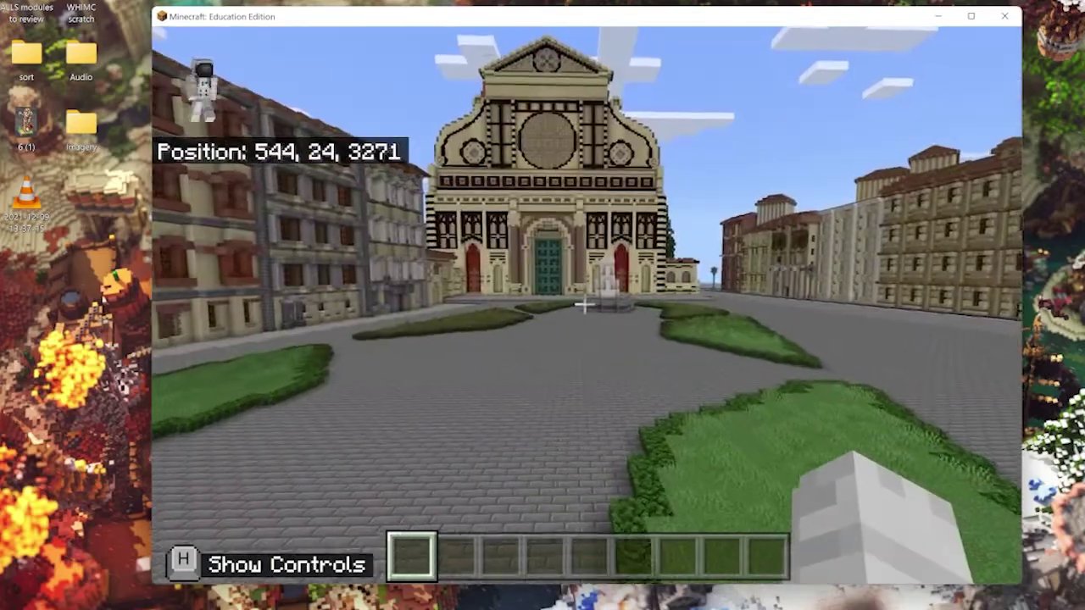
key("w")
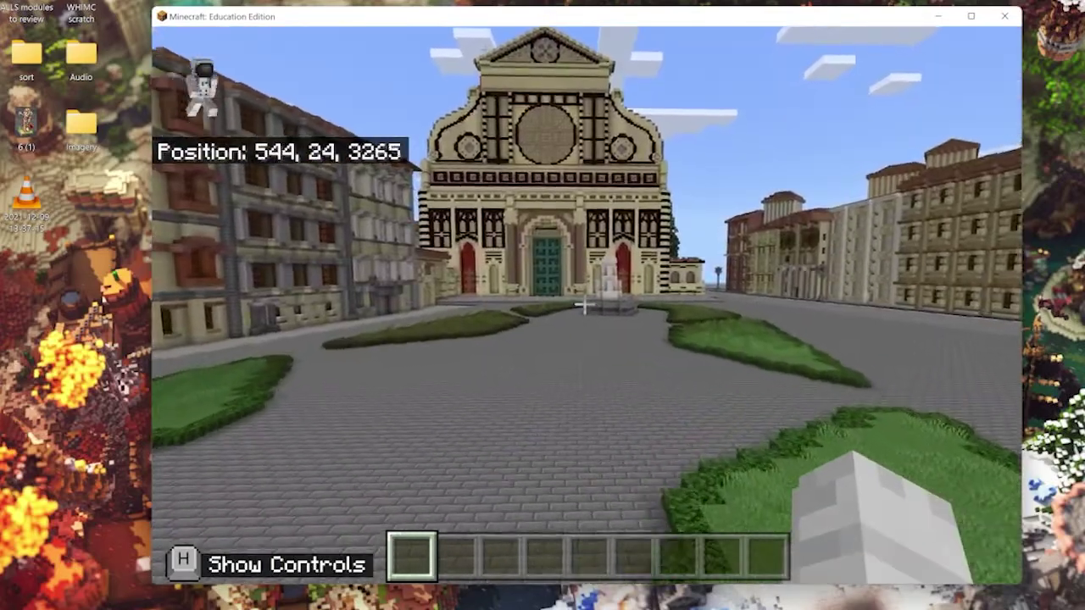
key("w")
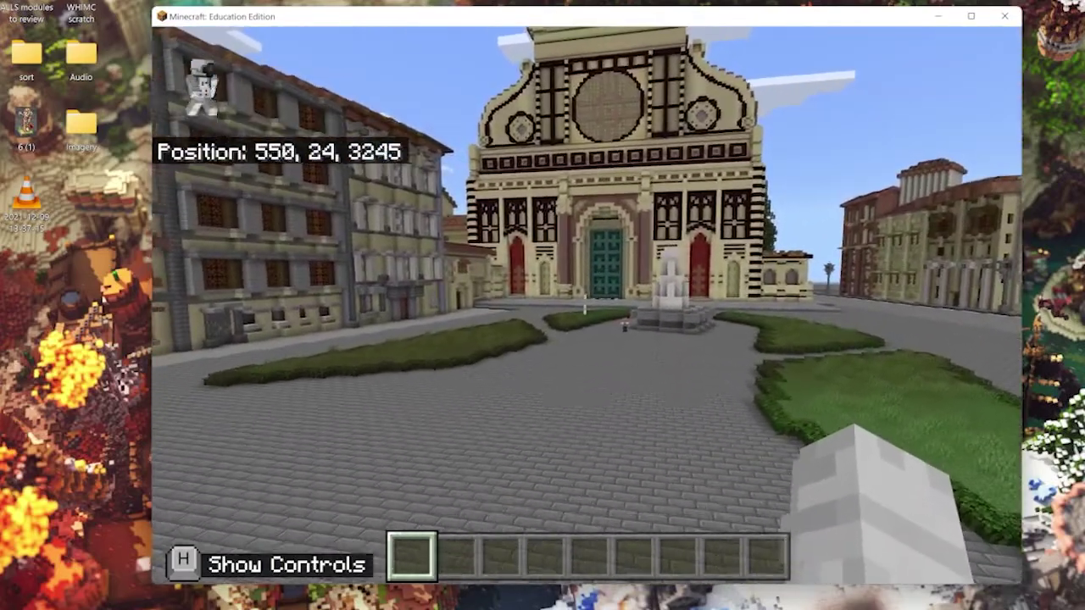
key("w")
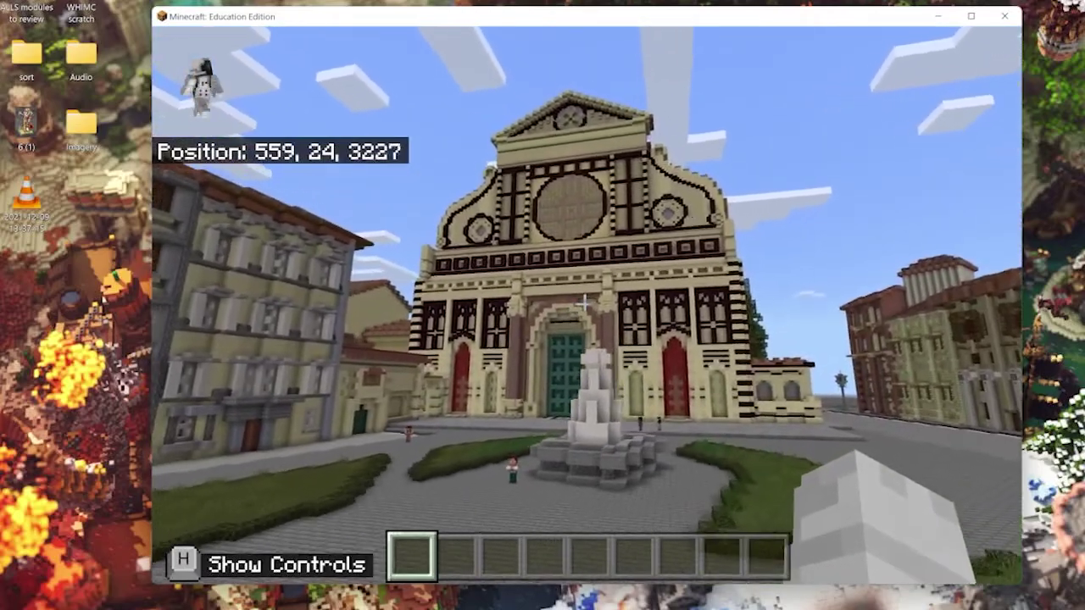
key("w")
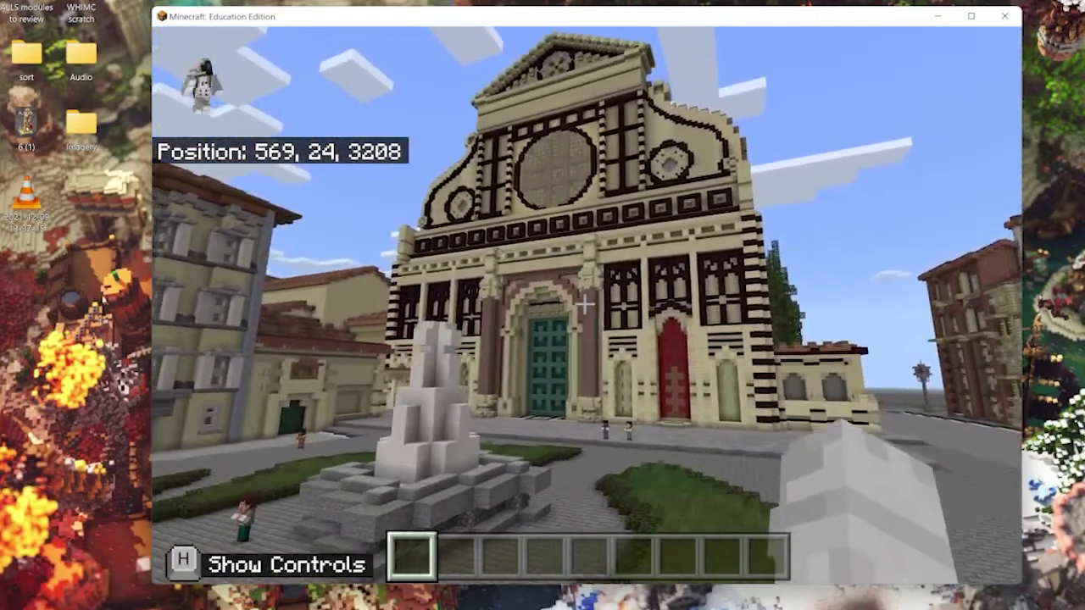
key("w")
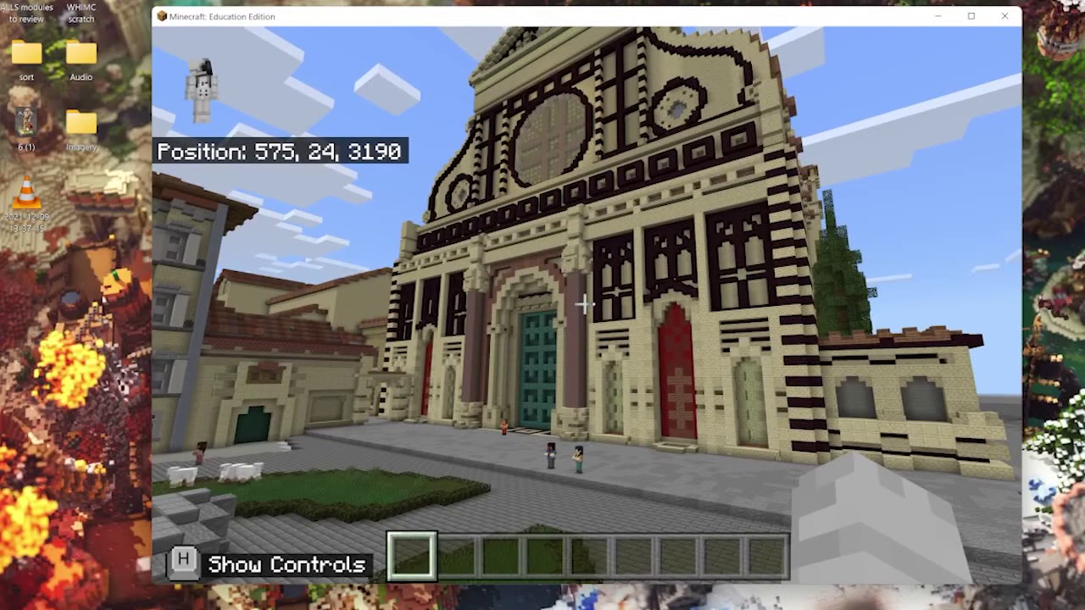
key("w")
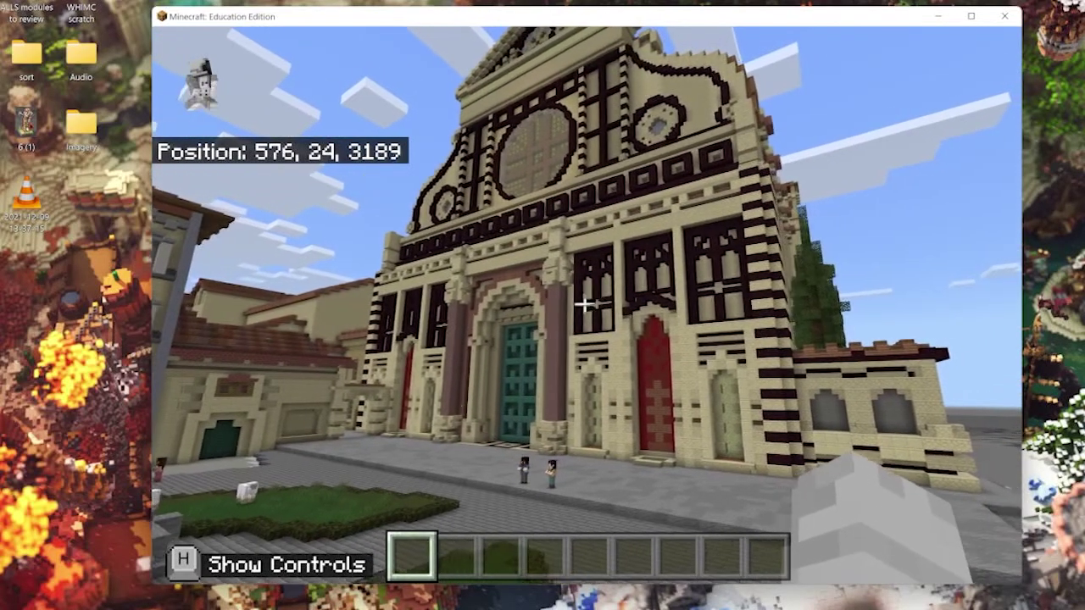
key("w")
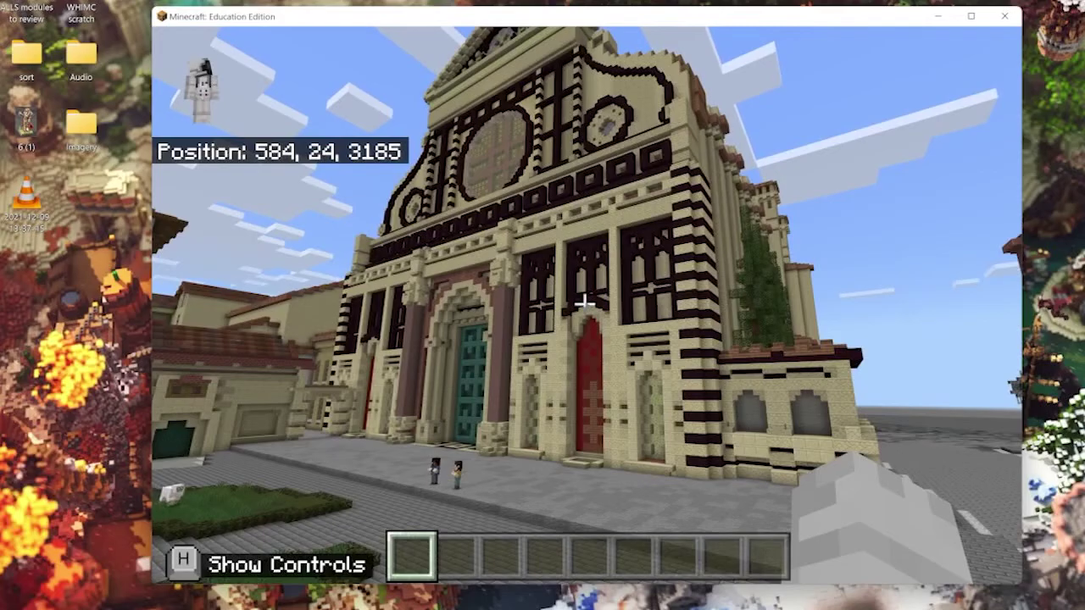
Step: Fly away from the church and around to the side of the white stone fountain in the square
key("s")
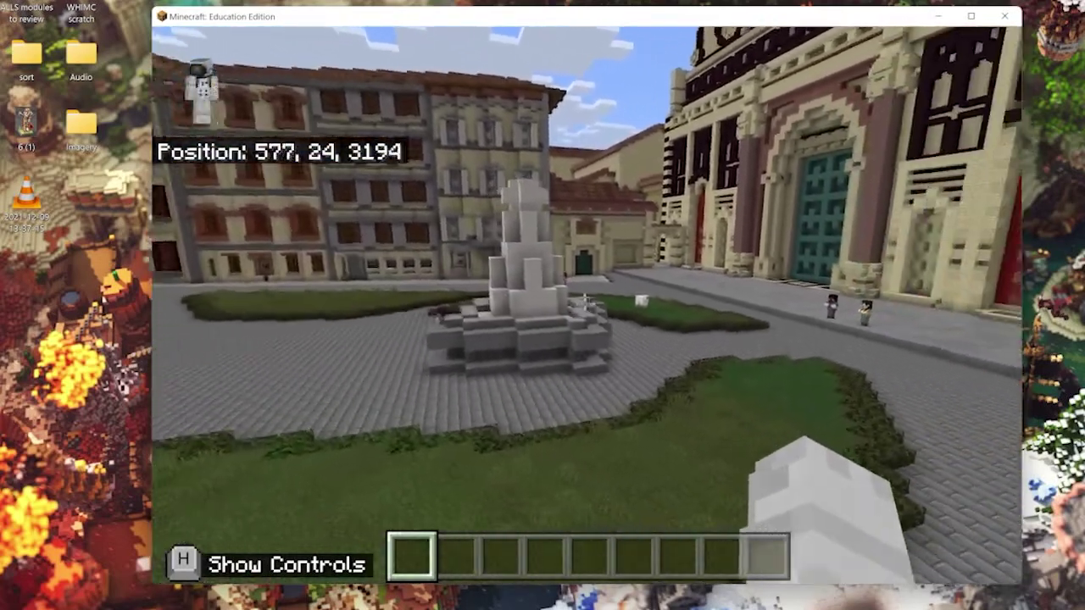
key("w")
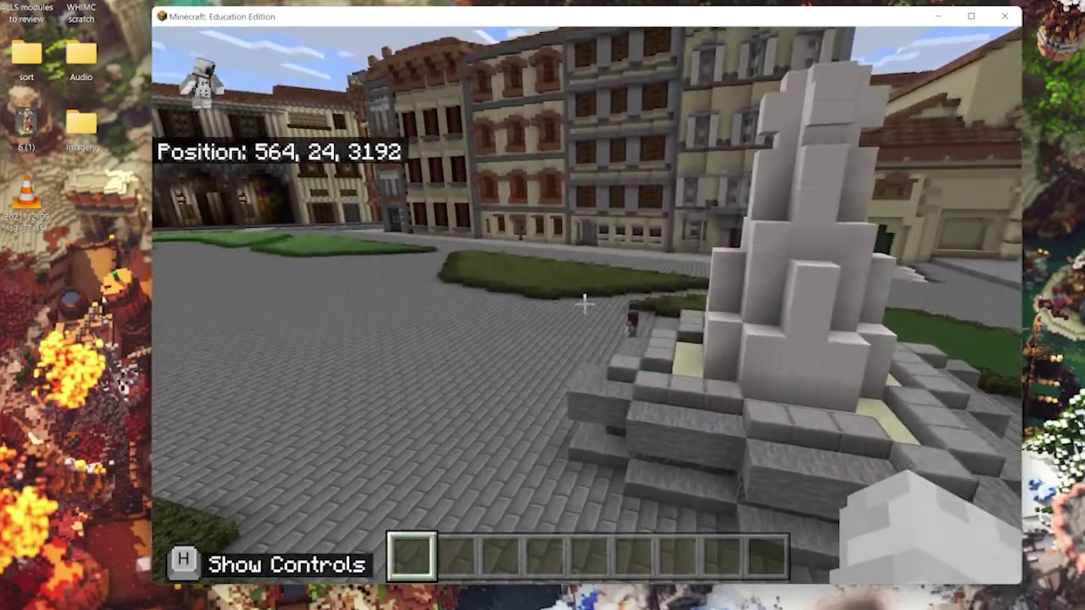
key("w")
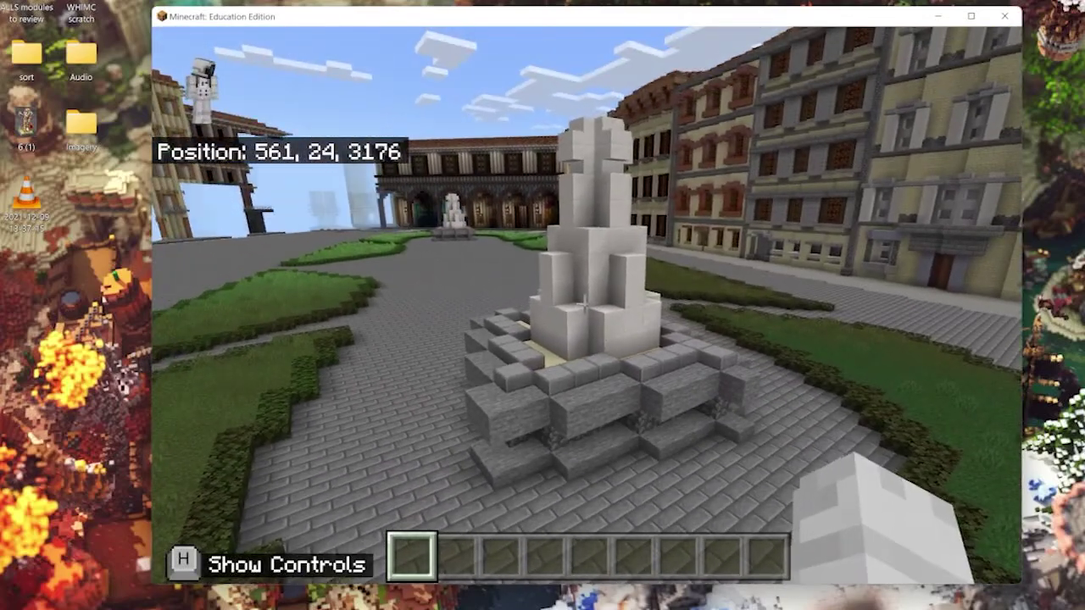
key("d")
Step: Run the give command to give the player a structure_block
key("slash")
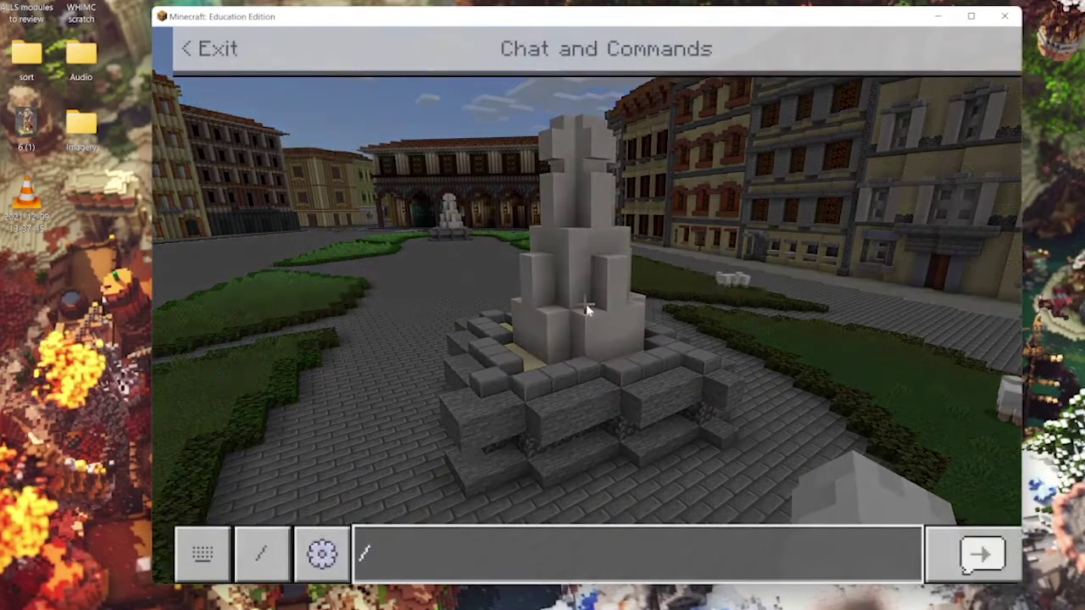
type("give")
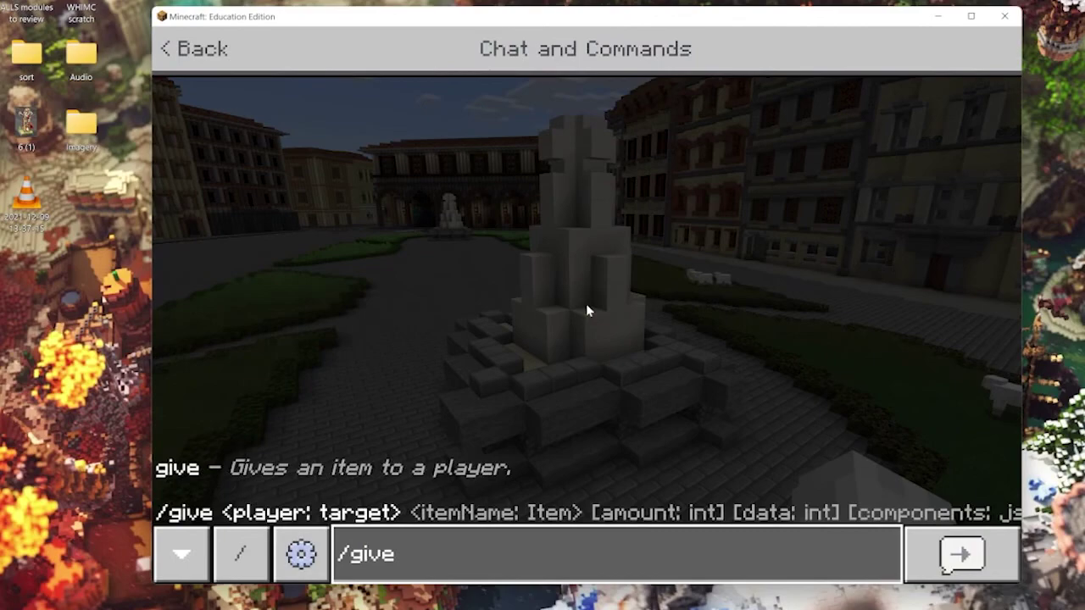
type(" Ging")
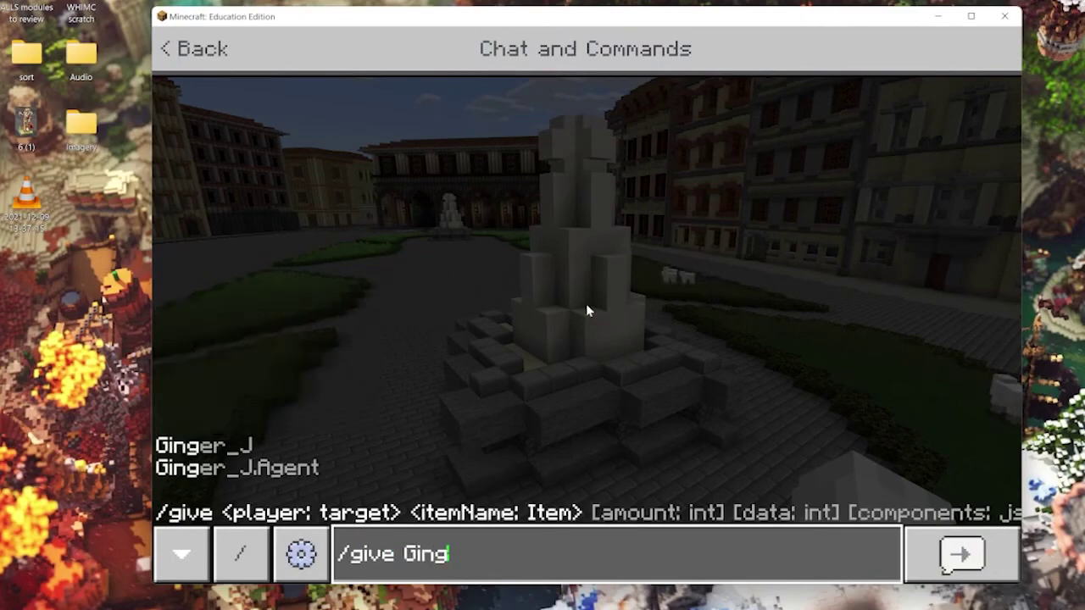
type("er_J ")
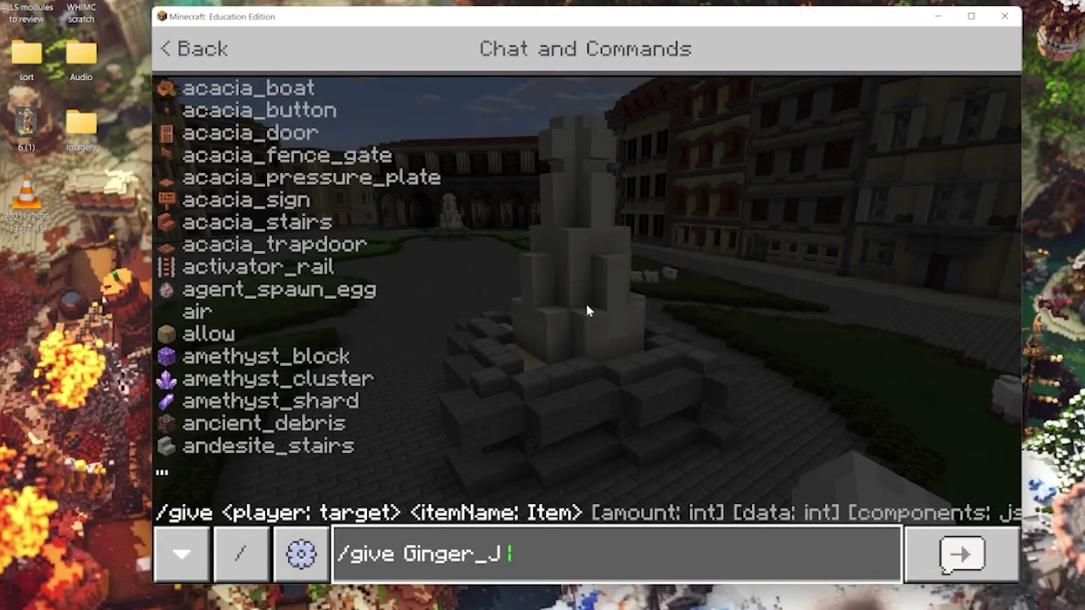
type("structure")
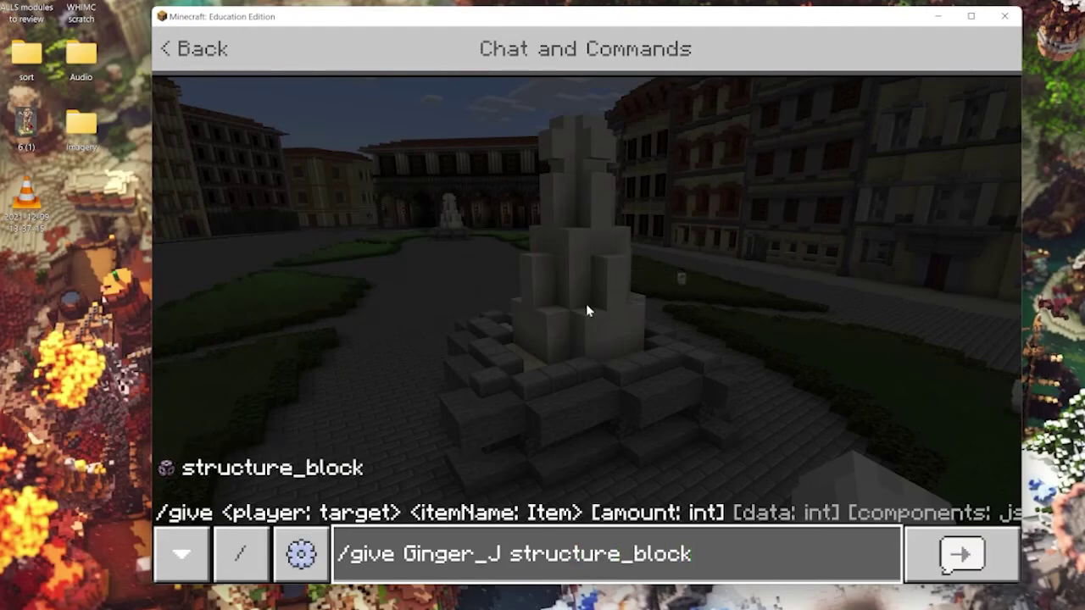
type("_block")
key("Return")
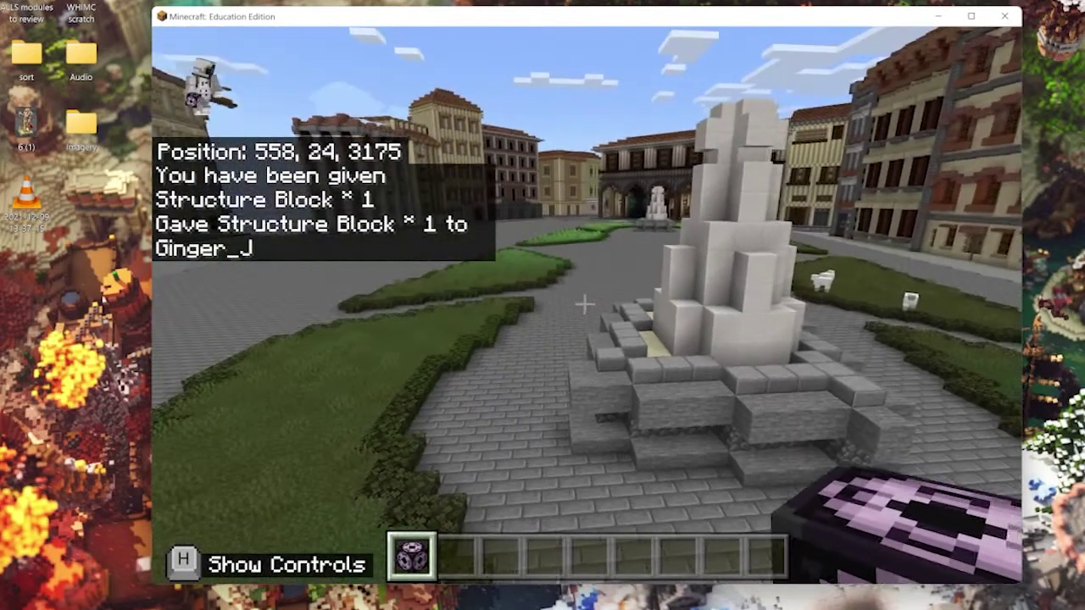
Step: Land next to the fountain and place the structure block on the paving near its base
key("w")
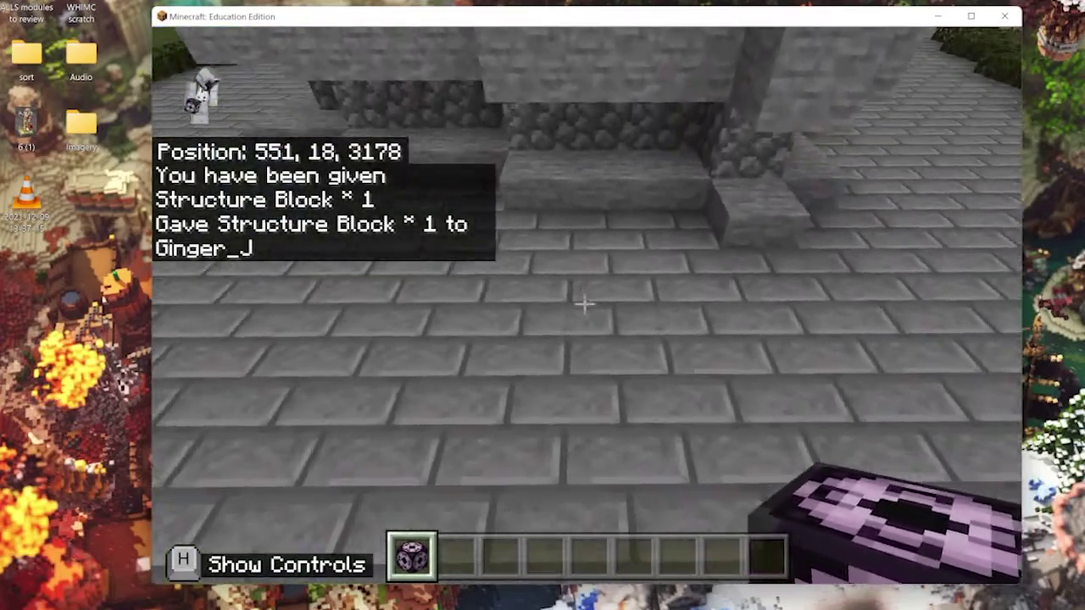
key("w")
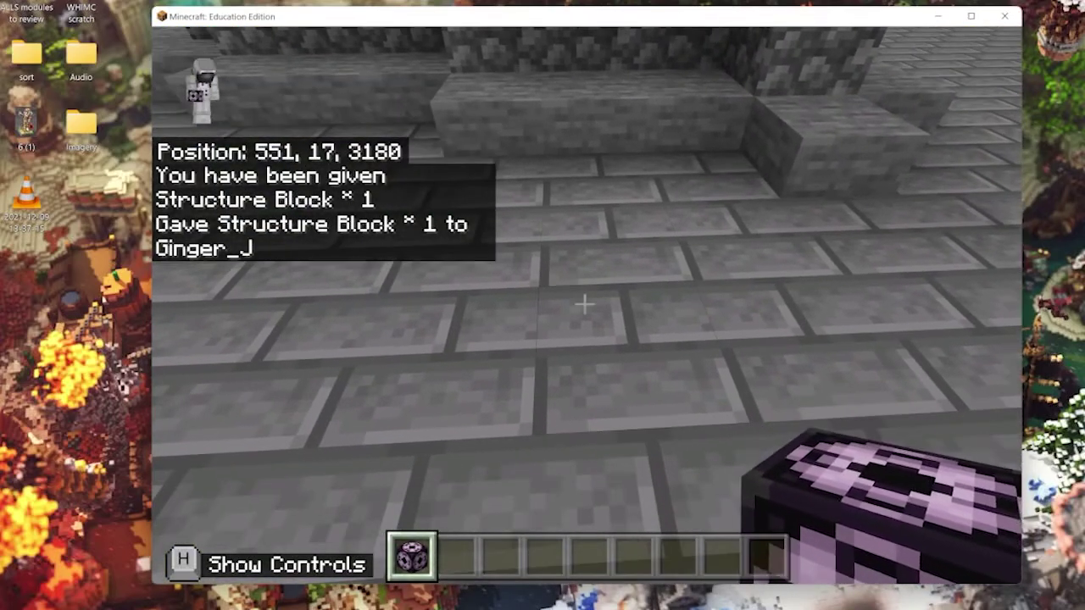
right_click(584, 304)
Step: Examine from above how the structure block's bounding box covers the fountain
key("s")
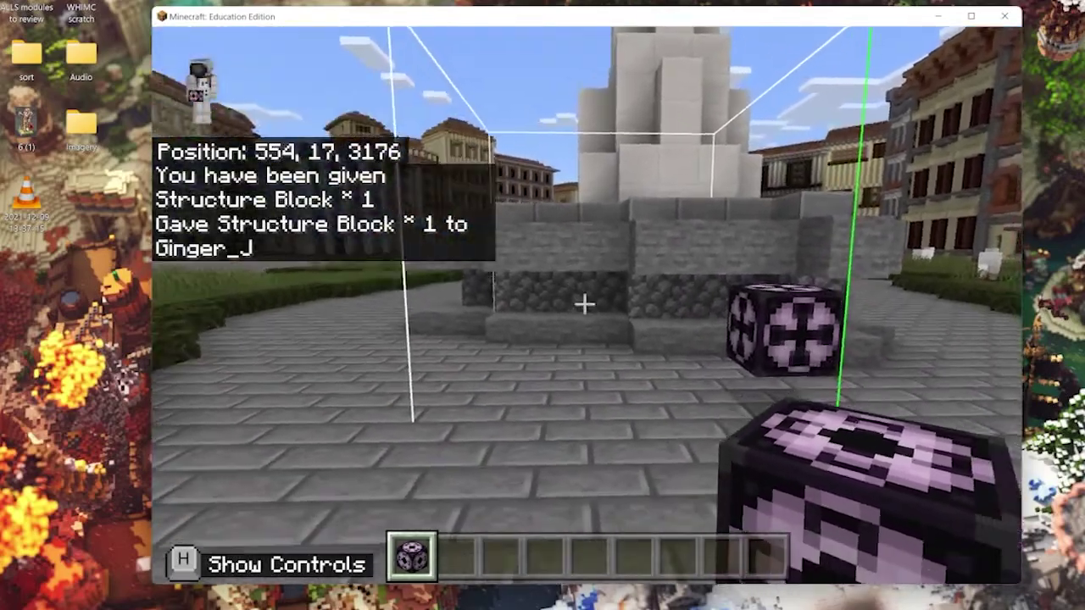
key("space")
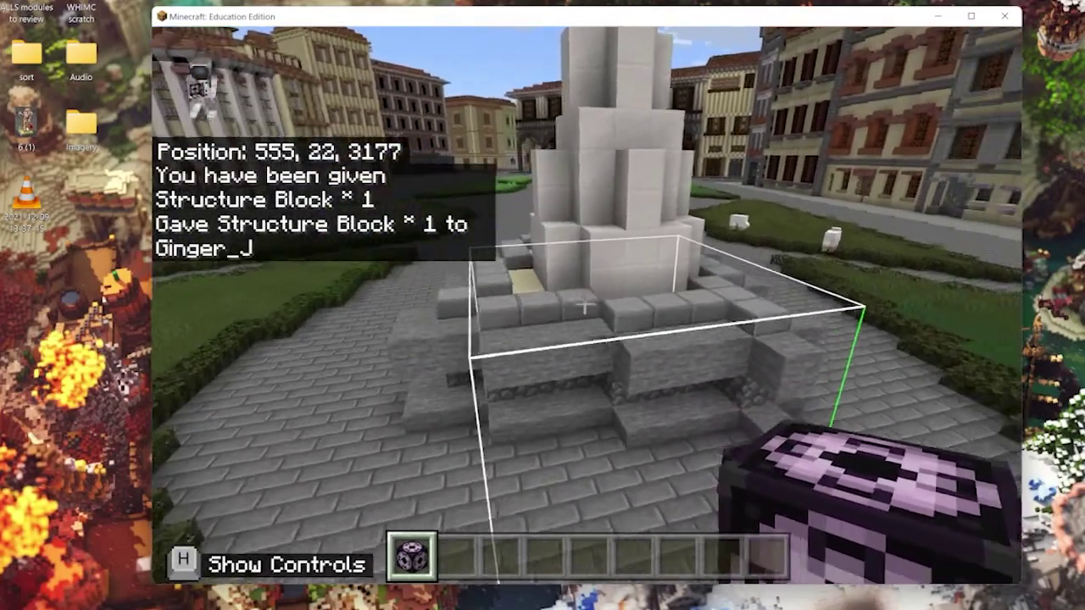
key("d")
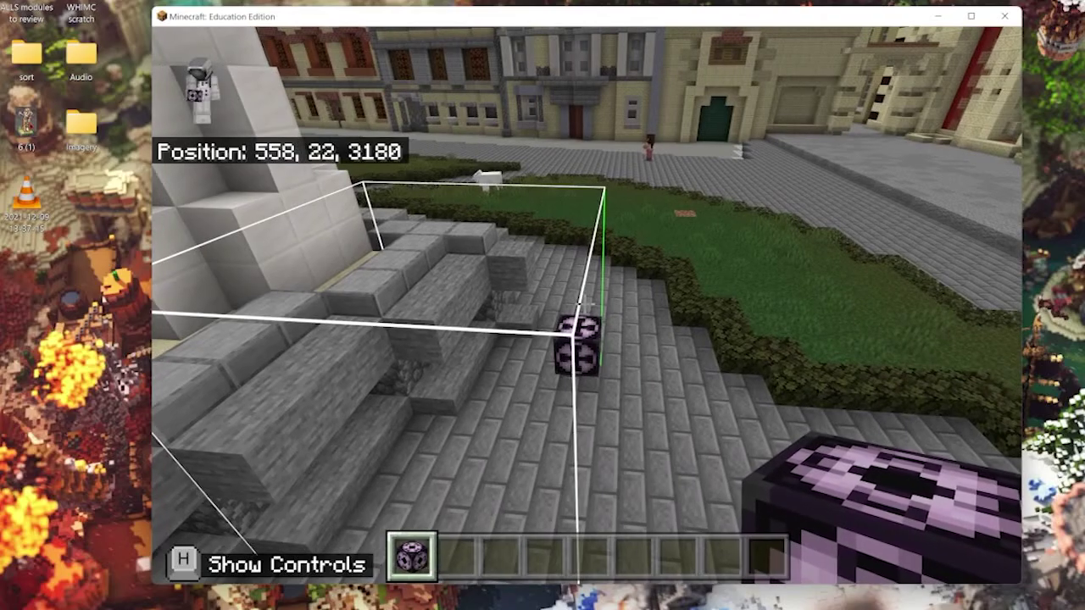
key("d")
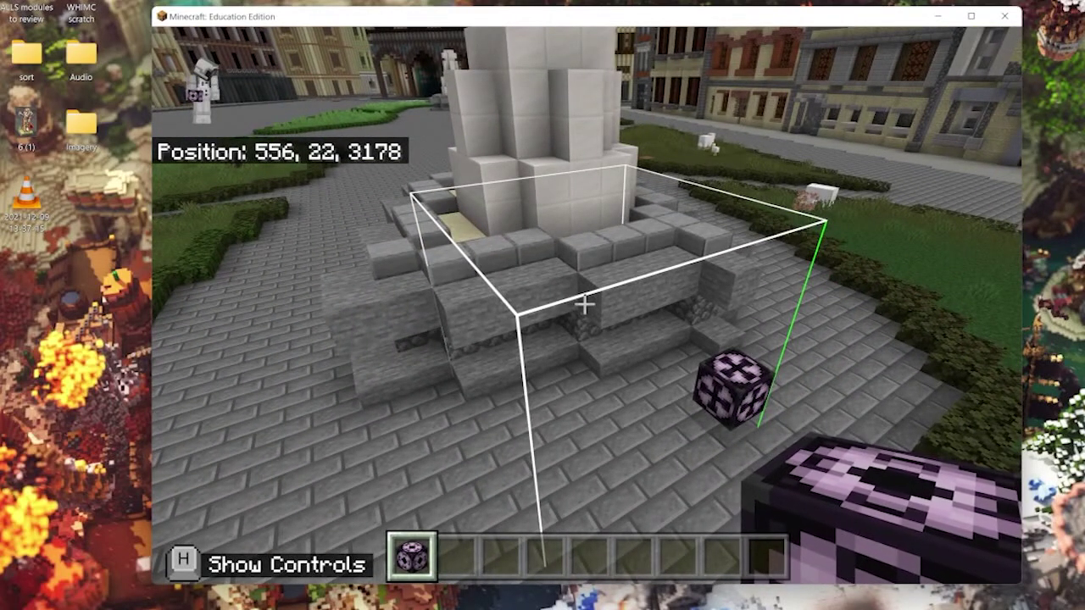
key("a")
key("d")
key("s")
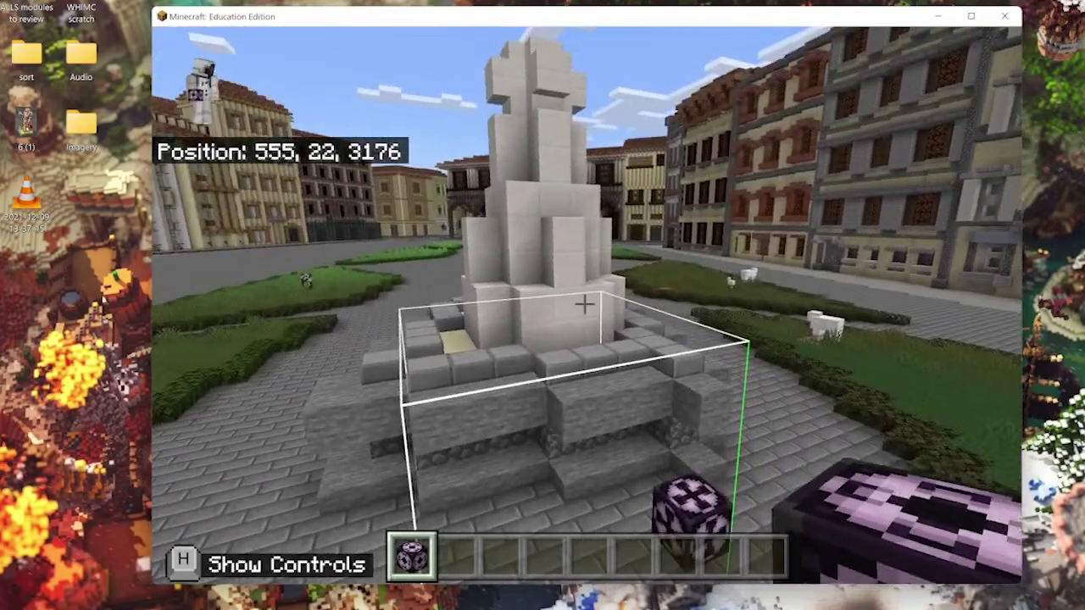
Step: Return to the structure block beside the fountain, open its settings and set the mode to 3D Export
key("w")
key("w")
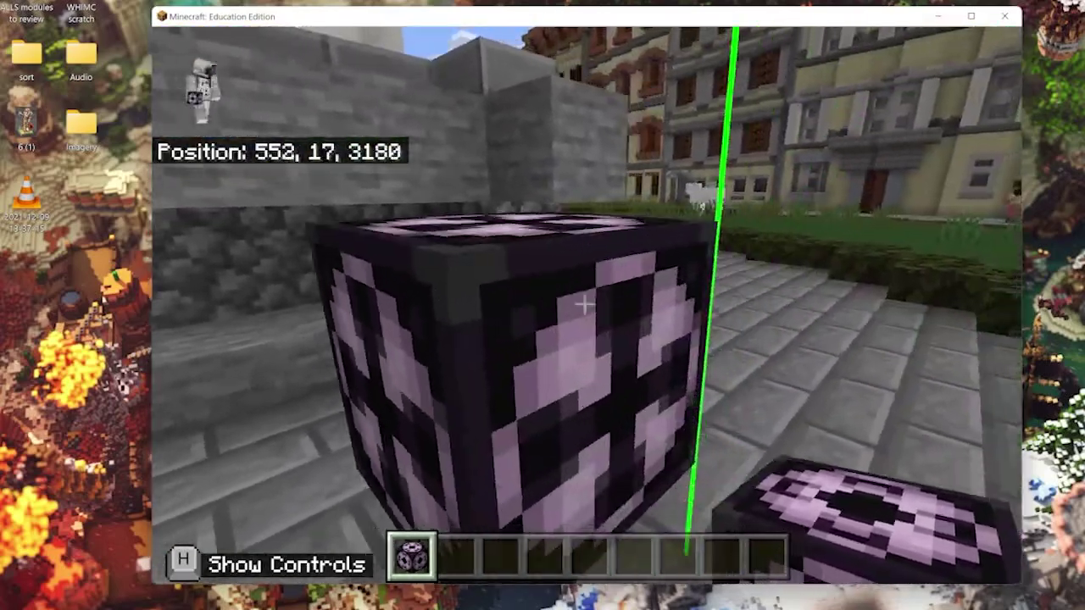
right_click(585, 304)
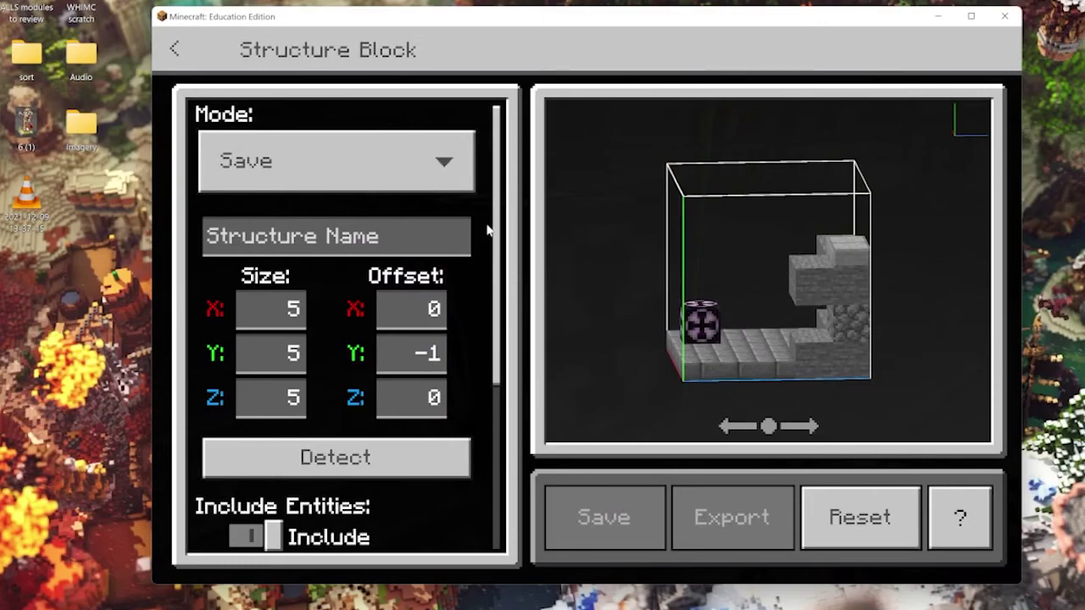
left_click(430, 166)
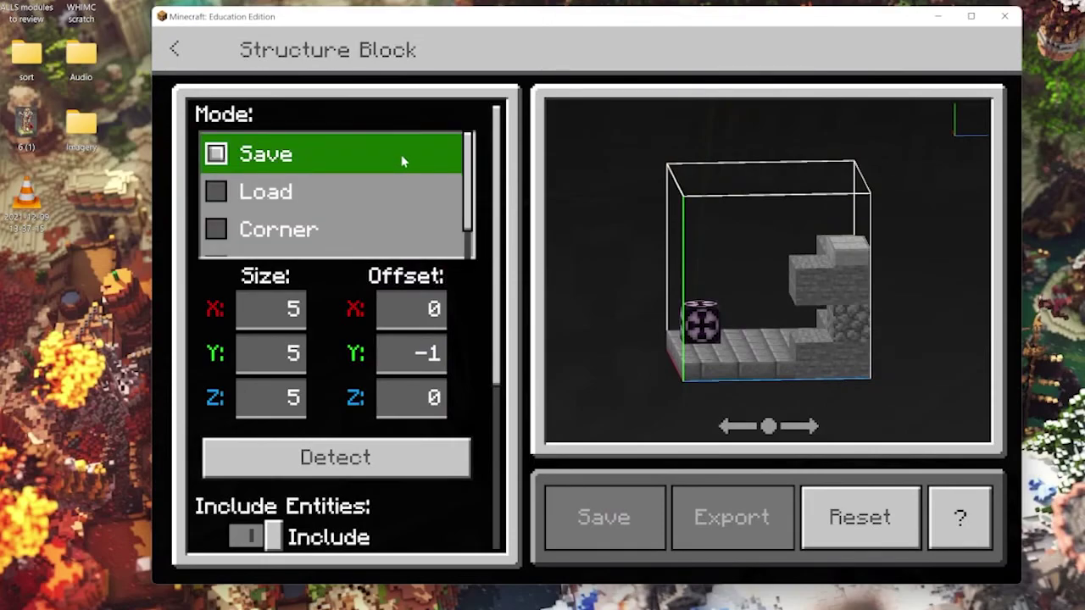
scroll(305, 172, "down", 1)
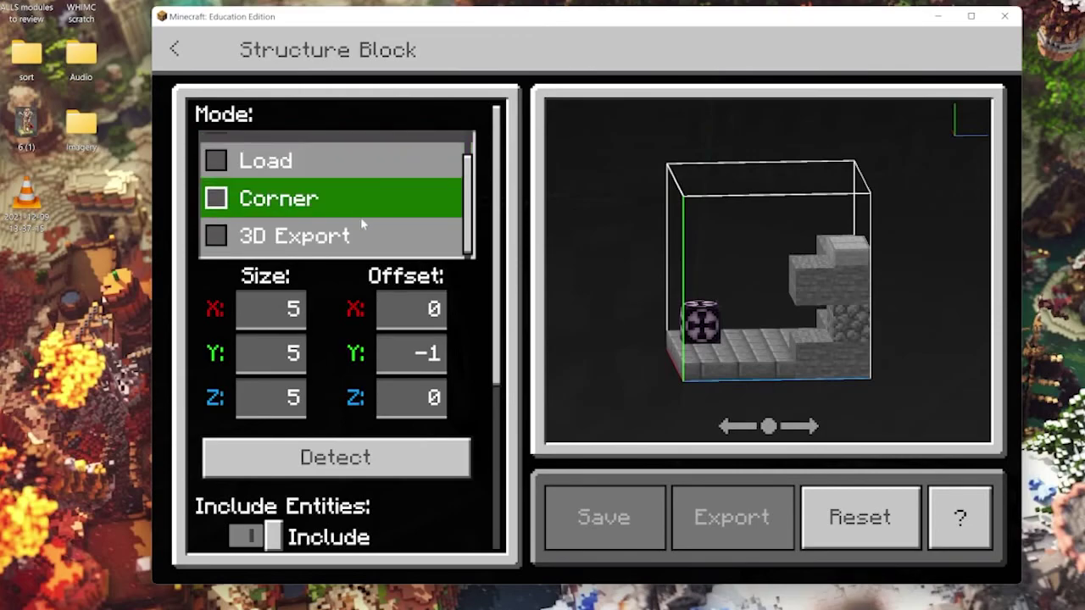
left_click(302, 239)
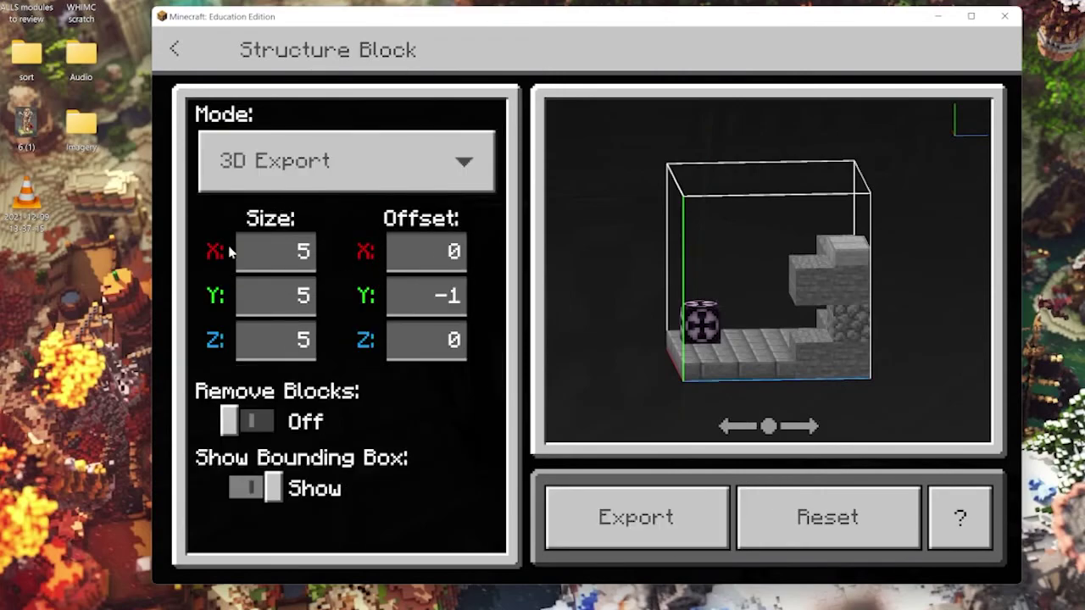
Step: Set the structure block's capture size to 15 in X, Y and Z
left_click(303, 266)
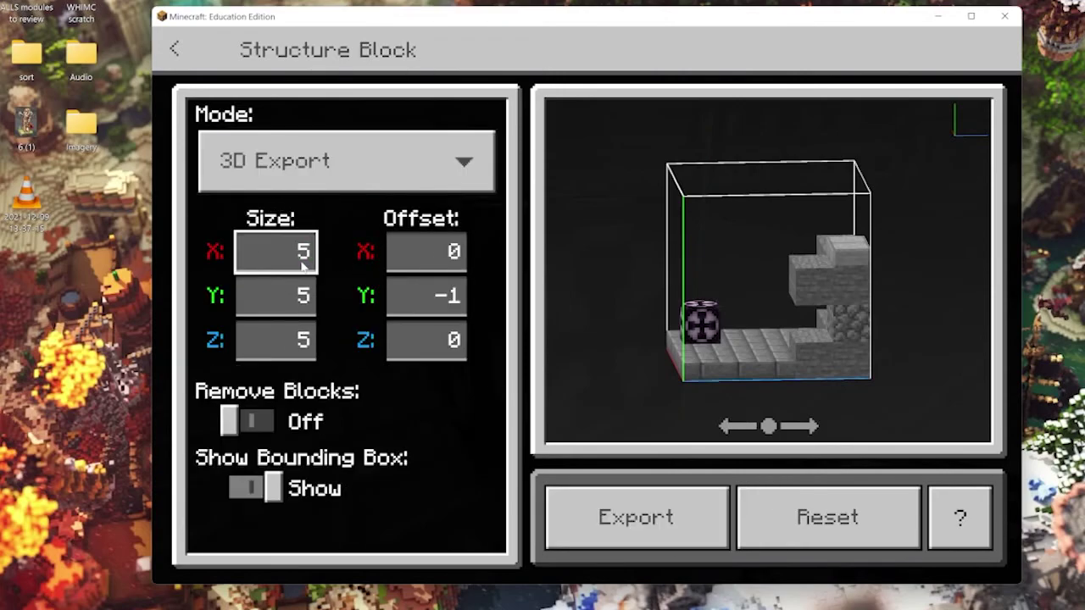
left_click_drag(667, 308, 751, 388)
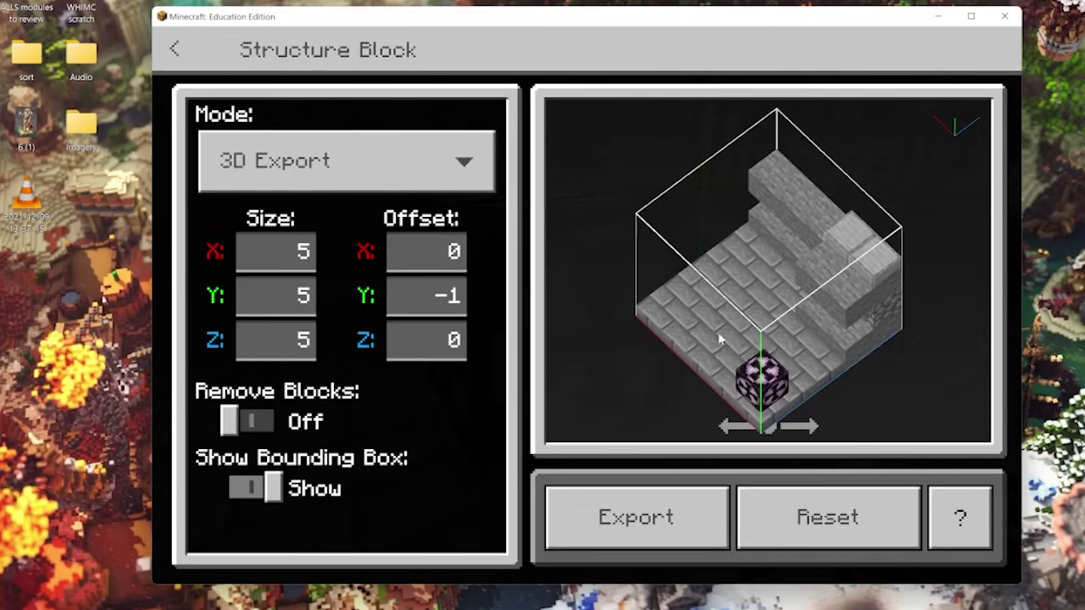
left_click_drag(719, 339, 728, 314)
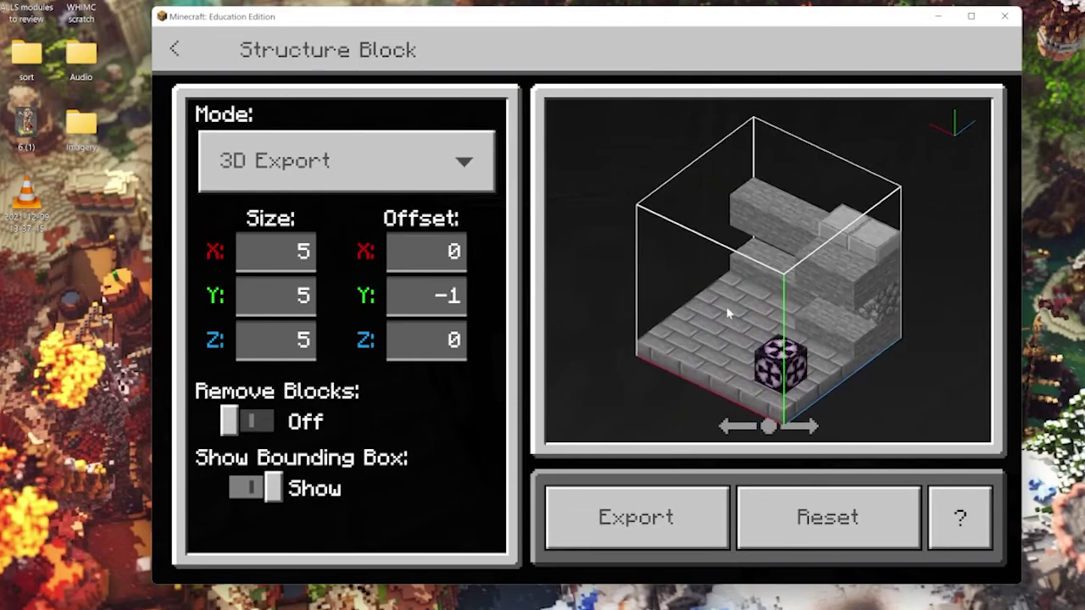
left_click(299, 295)
type("1")
left_click(301, 259)
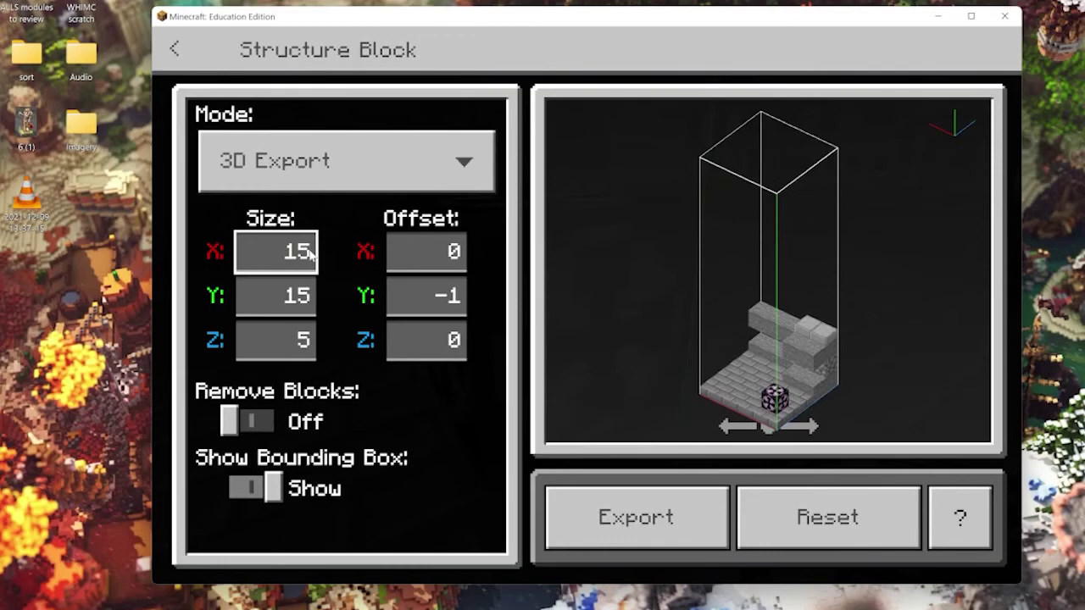
left_click(306, 335)
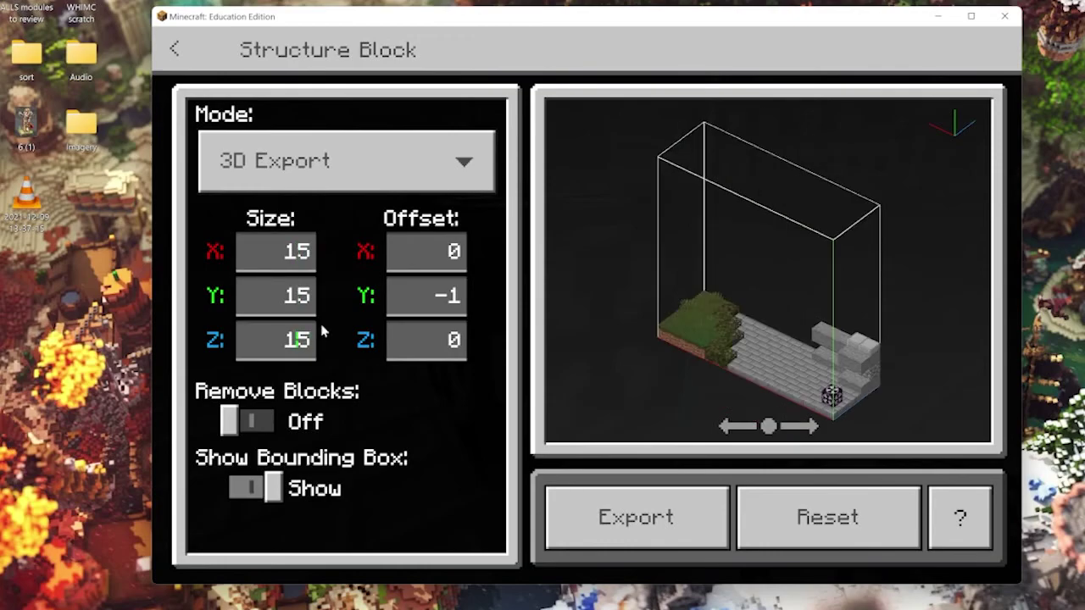
type("1")
Step: Set the capture area's X offset to -6 to centre the fountain in the bounding box
left_click(439, 260)
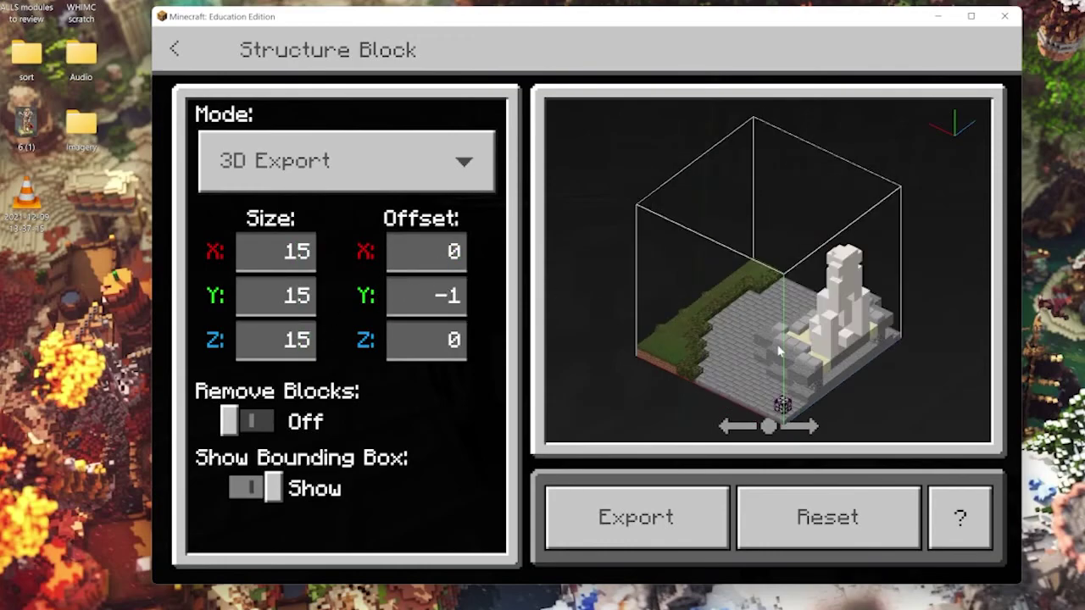
left_click_drag(778, 349, 814, 341)
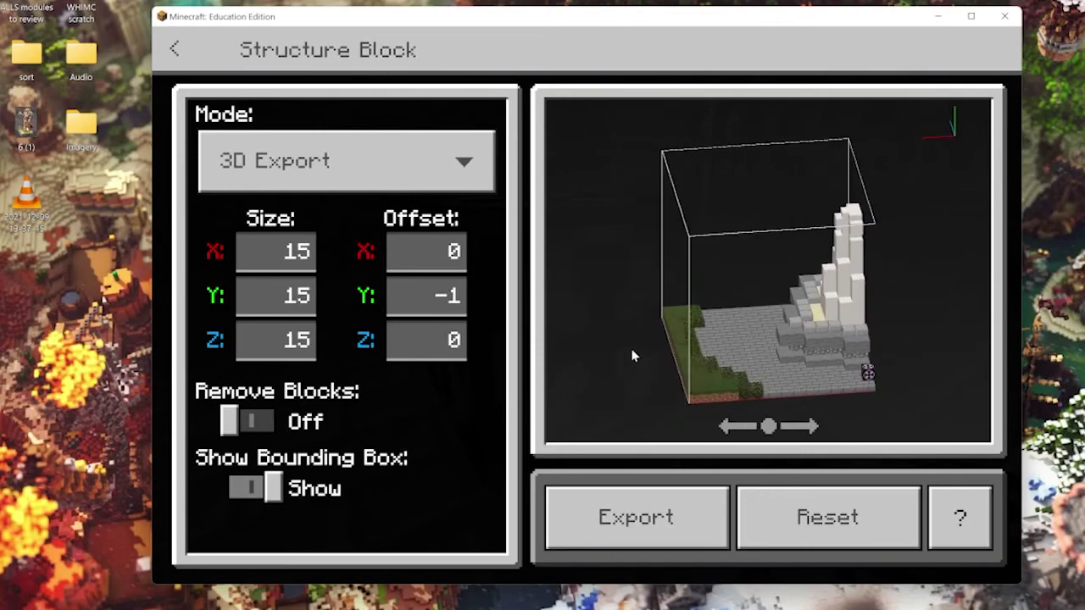
left_click_drag(631, 356, 795, 392)
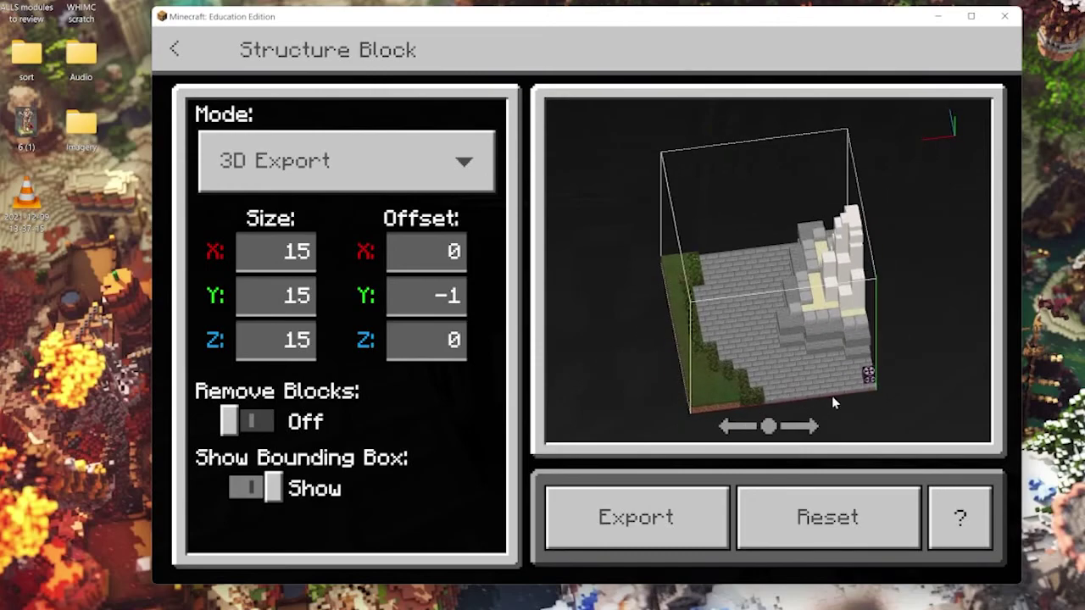
left_click(441, 258)
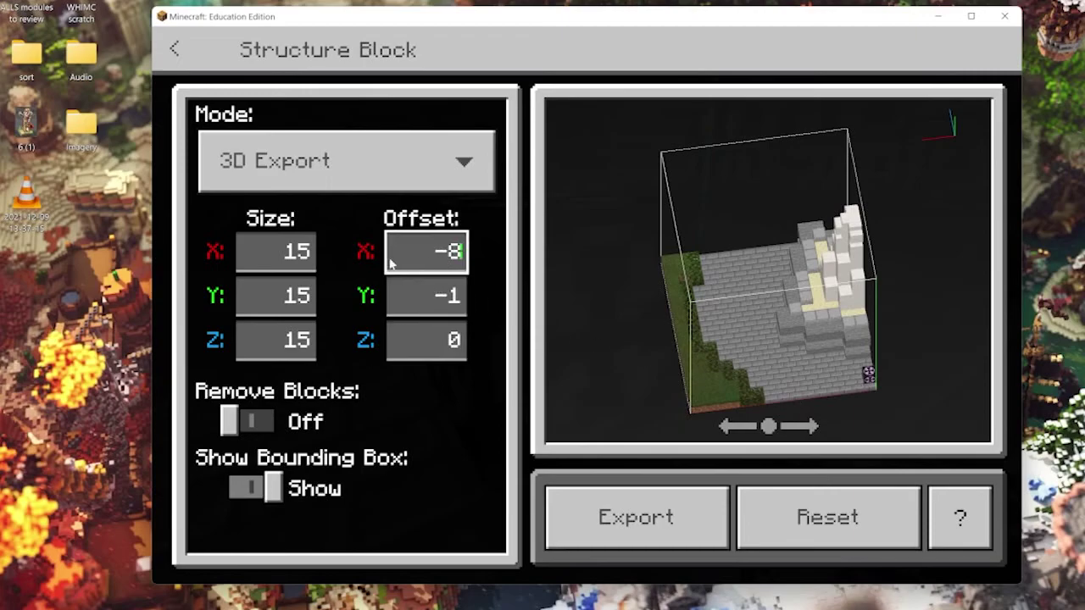
left_click(418, 297)
left_click(445, 263)
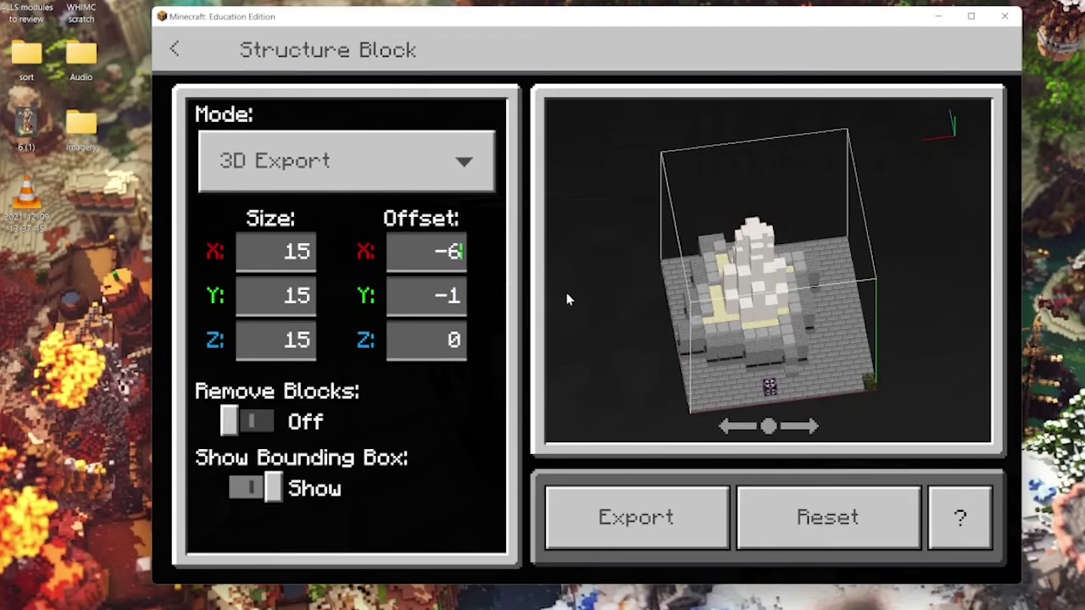
Step: Set the capture area's Z size to 14 and its Z offset to 1 to exclude the structure block
left_click_drag(807, 308, 718, 316)
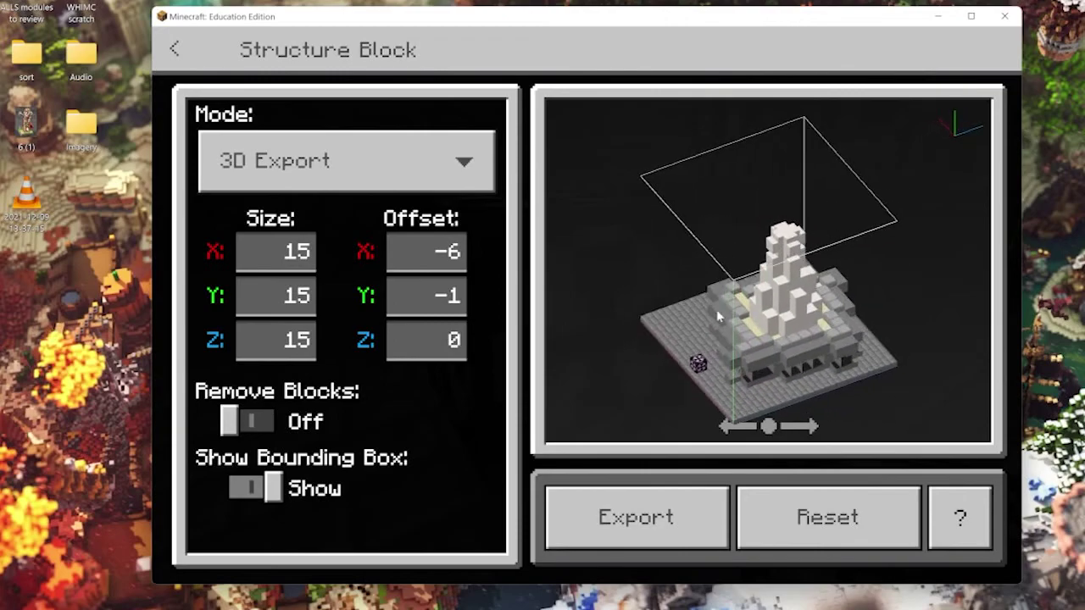
left_click(426, 297)
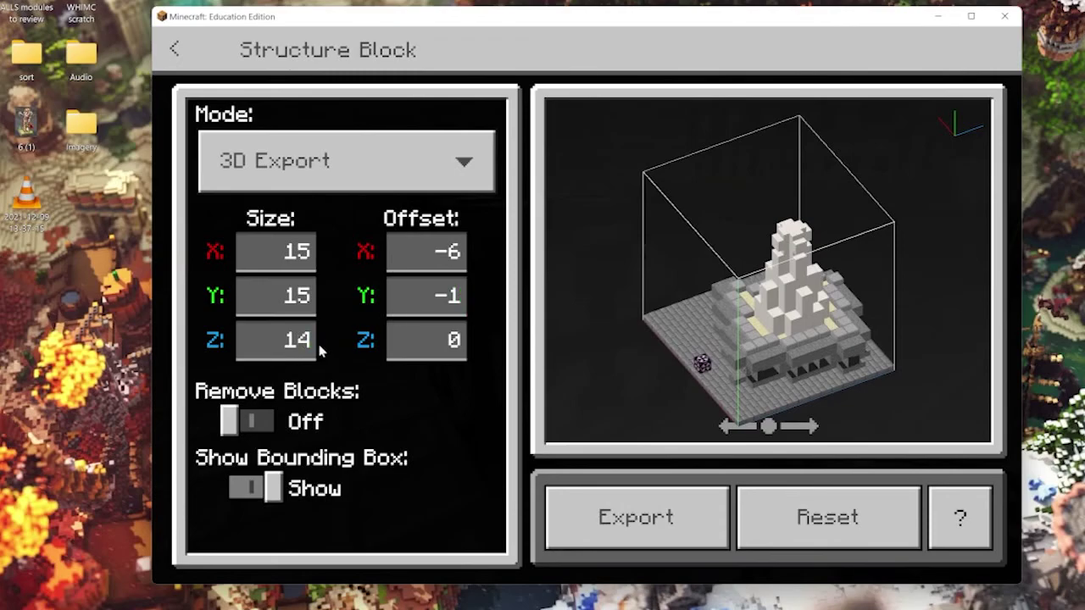
key("Tab")
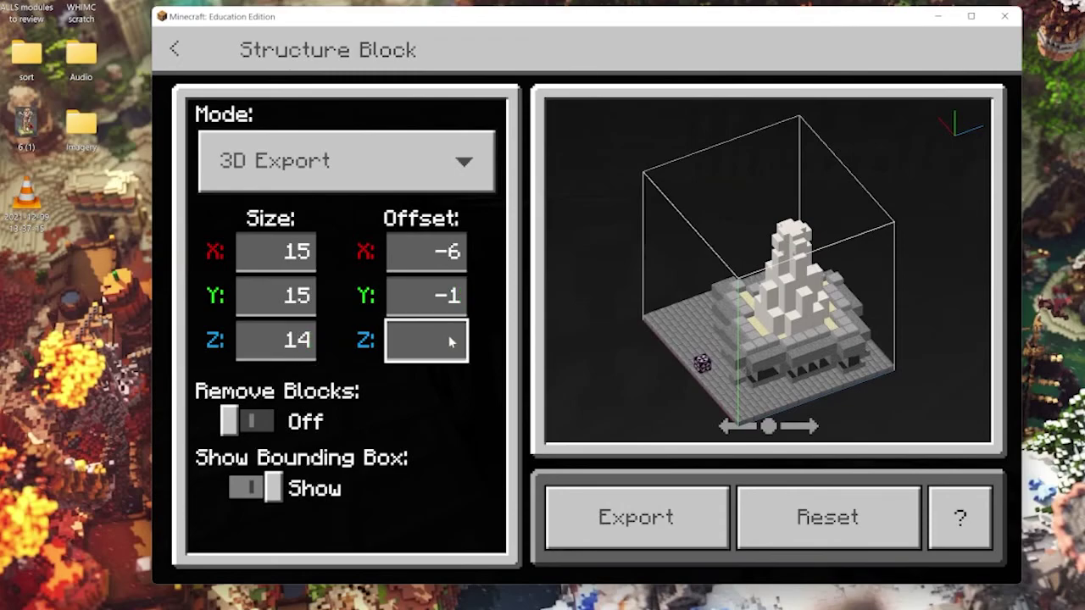
key("Return")
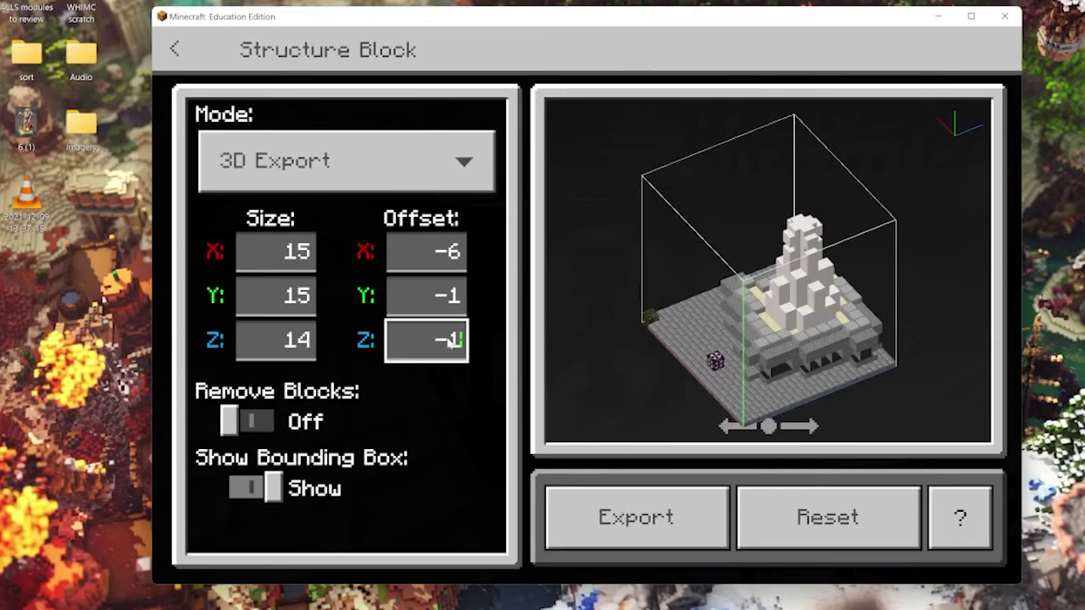
type("1")
key("Return")
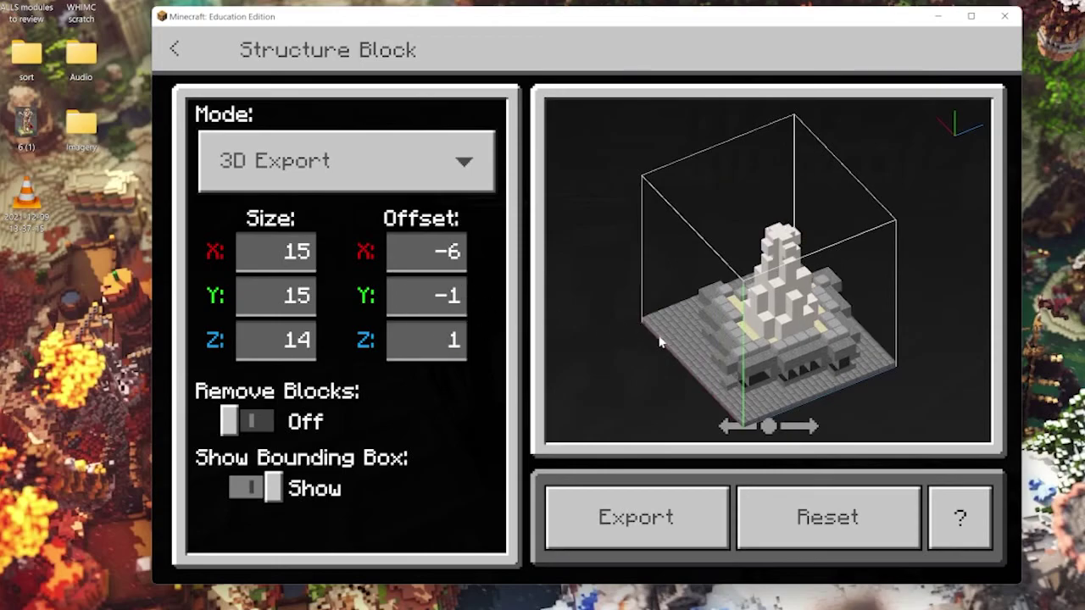
Step: Check the fountain preview from several sides and export the model to the desktop as a .glb file
left_click_drag(675, 409, 831, 311)
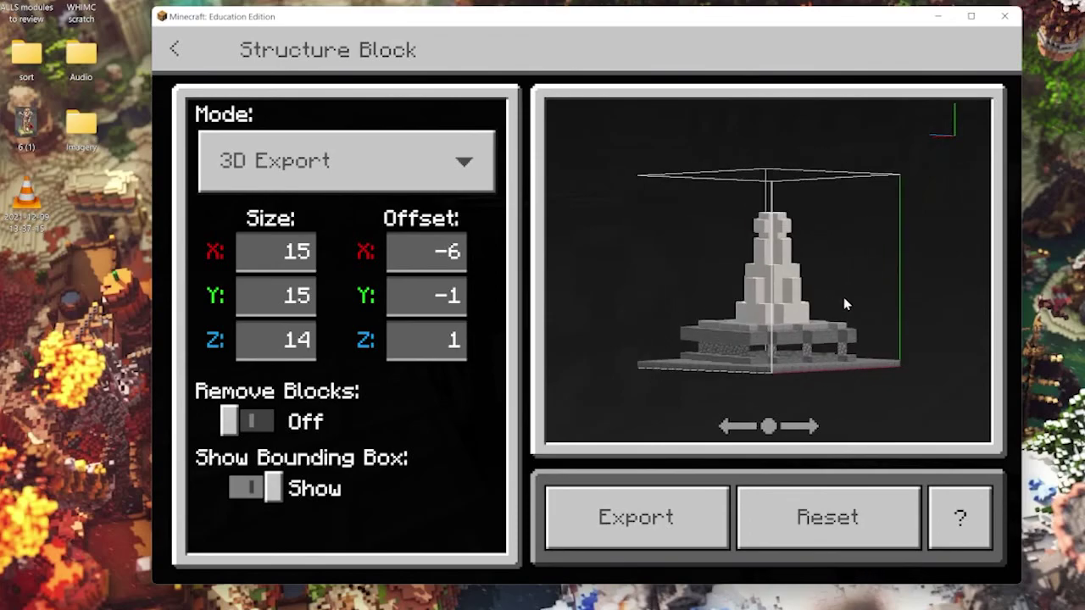
left_click_drag(843, 304, 763, 424)
left_click(675, 517)
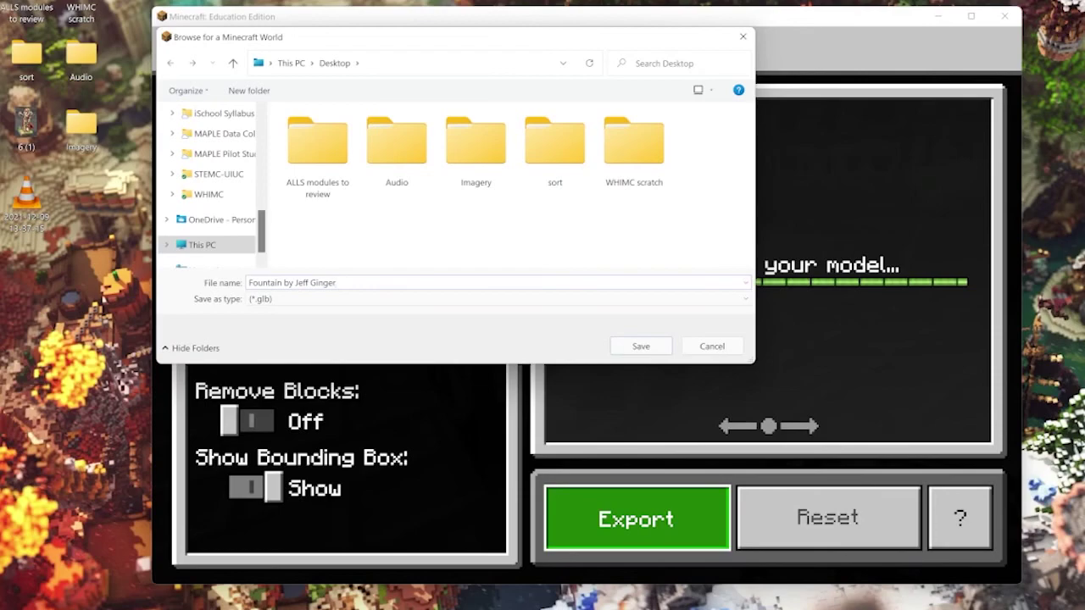
left_click(642, 347)
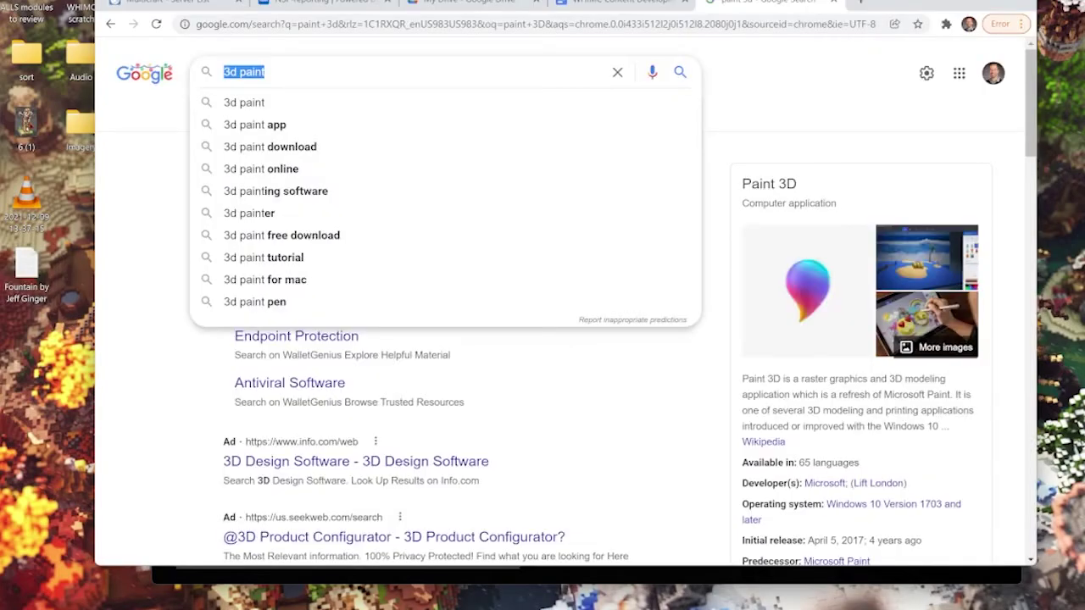
Step: Search Google for "paint 3d microsoft store" and open the Microsoft page for Paint 3D
type("paint")
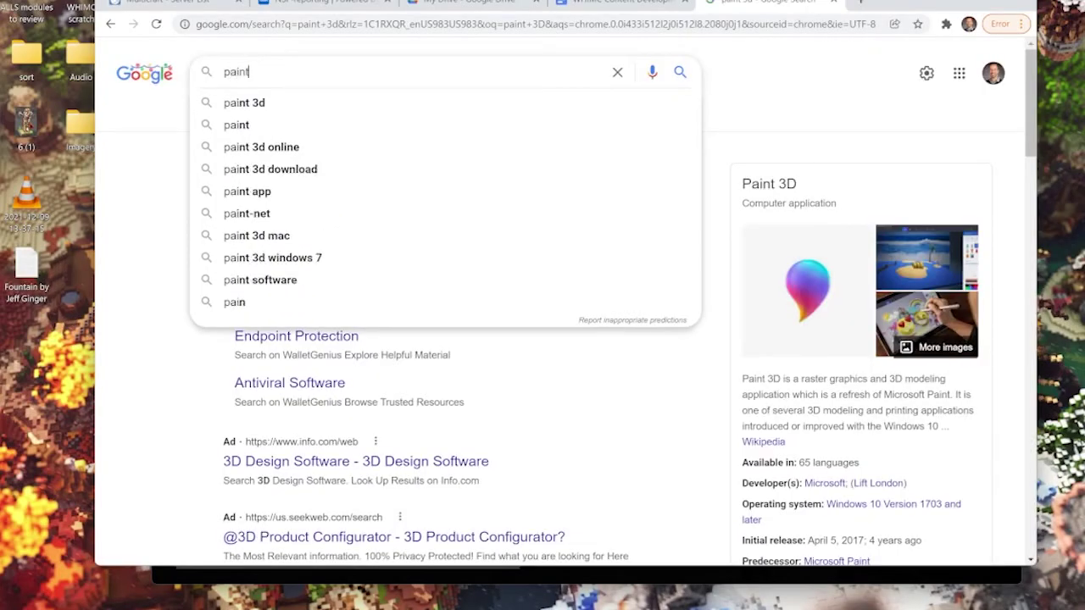
type(" 3d microsoft store")
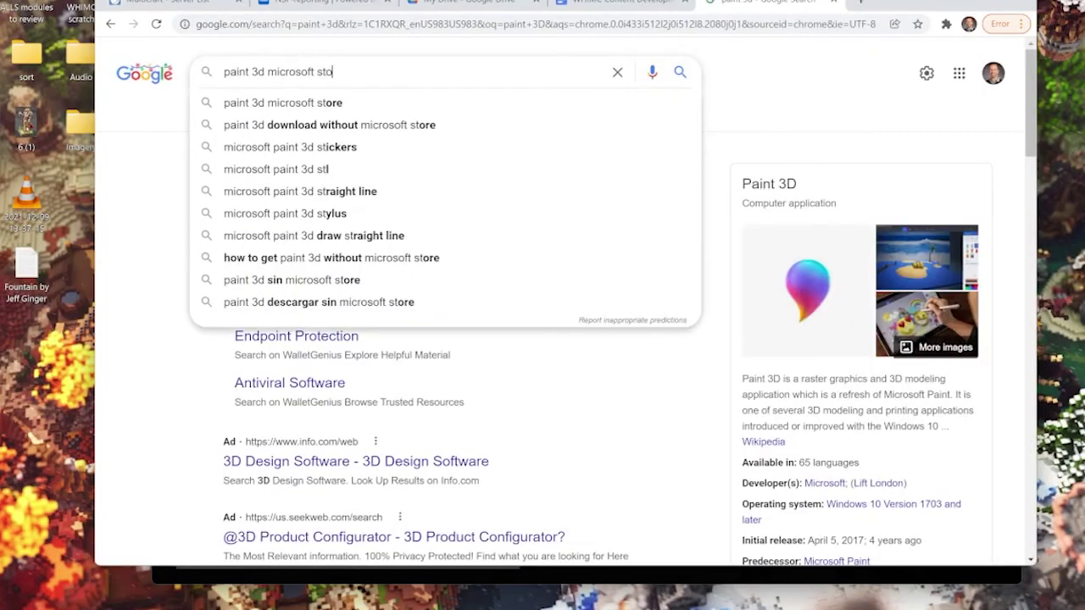
key("Return")
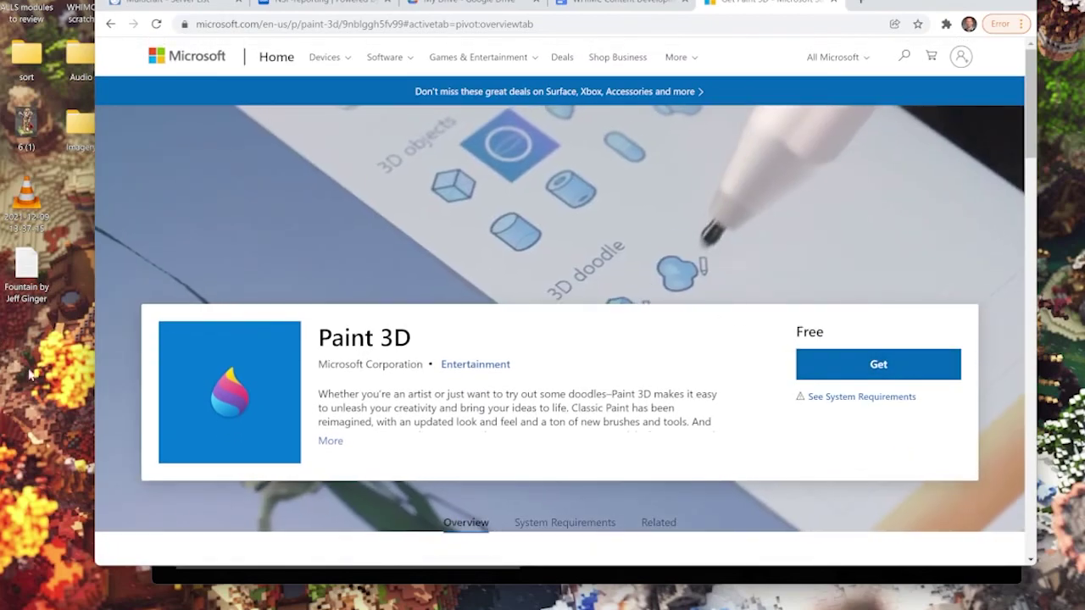
Step: Launch Paint 3D, import the exported fountain file from the desktop and dismiss the welcome screen
key("super")
type("paint")
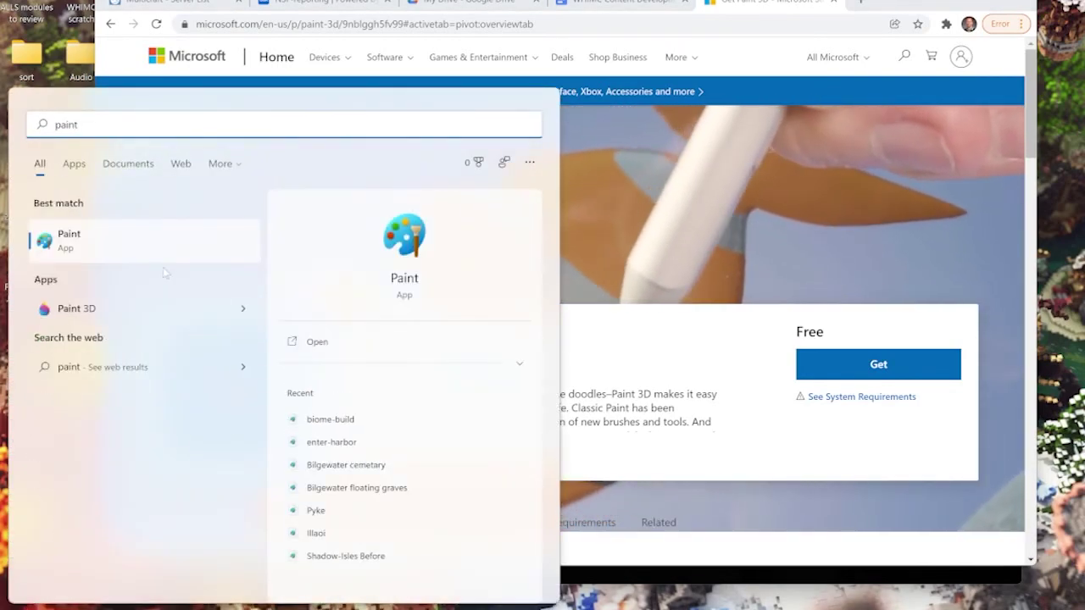
left_click(161, 308)
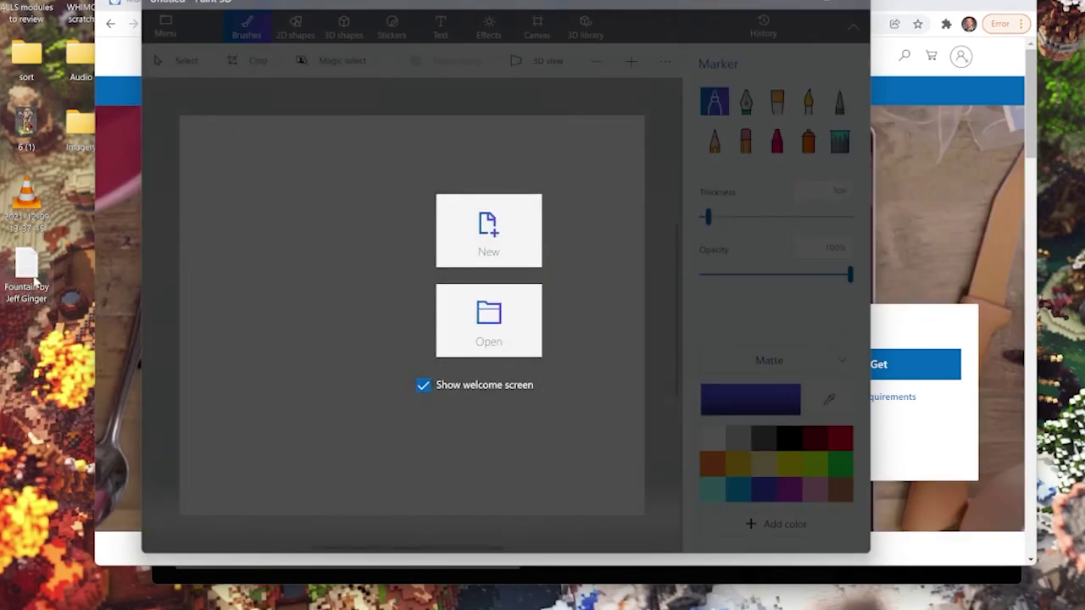
mouse_move(34, 285)
left_mouse_down()
mouse_move(262, 308)
mouse_move(272, 269)
mouse_move(288, 274)
left_mouse_up()
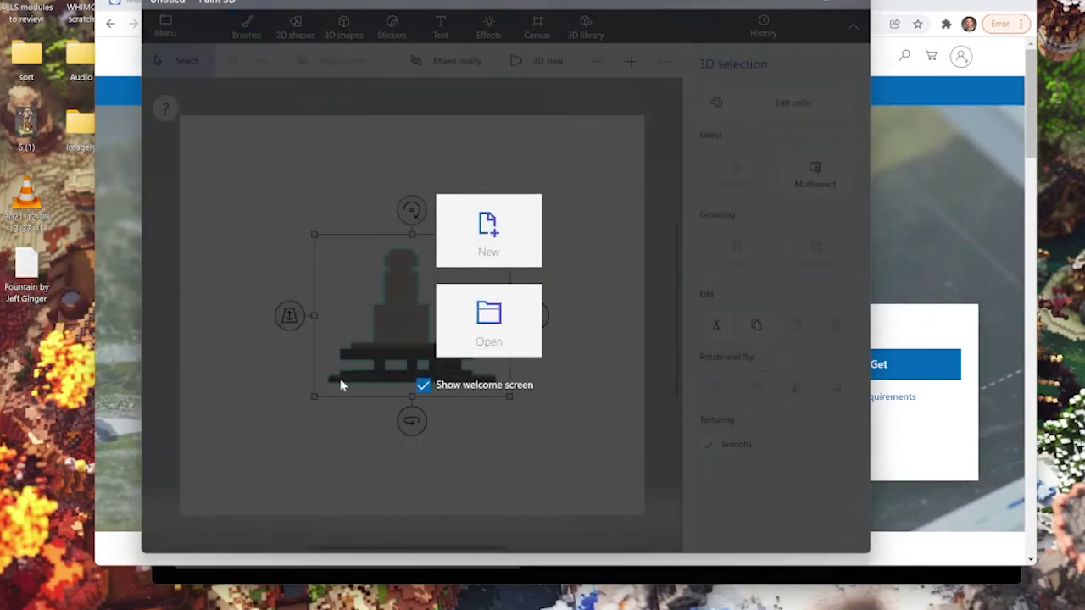
left_click(584, 213)
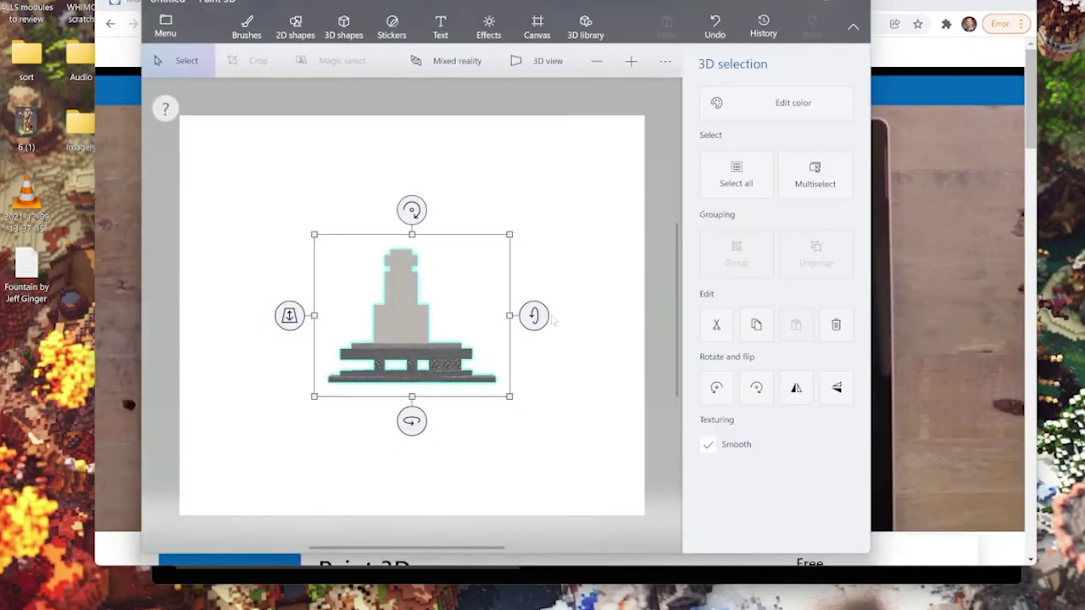
Step: Rotate the fountain model around its vertical and horizontal axes to an angled view from above
left_click_drag(411, 421, 532, 363)
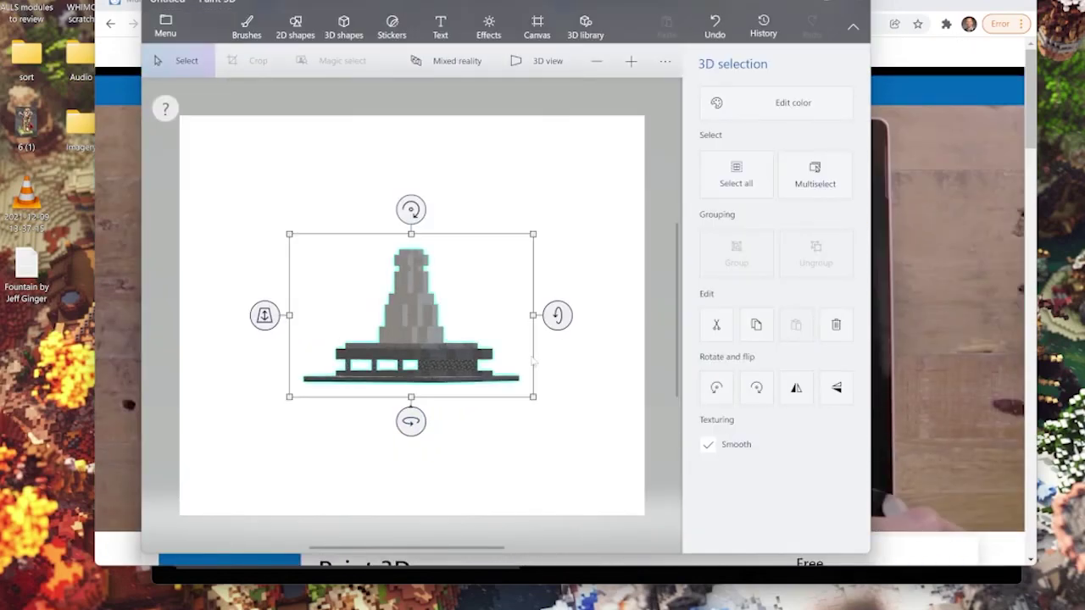
left_click_drag(557, 316, 612, 351)
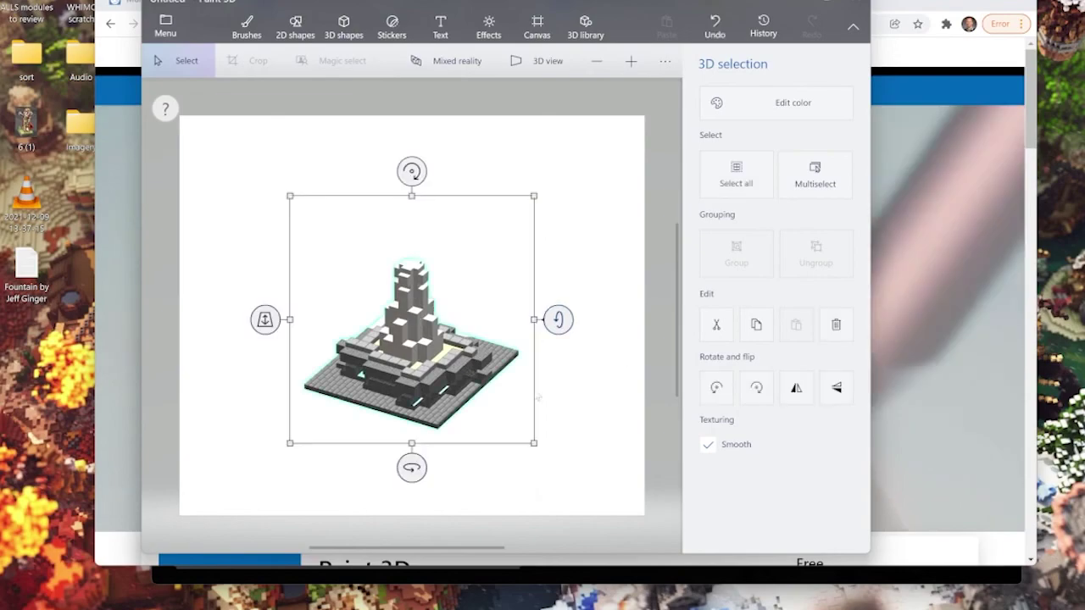
left_click_drag(411, 467, 373, 467)
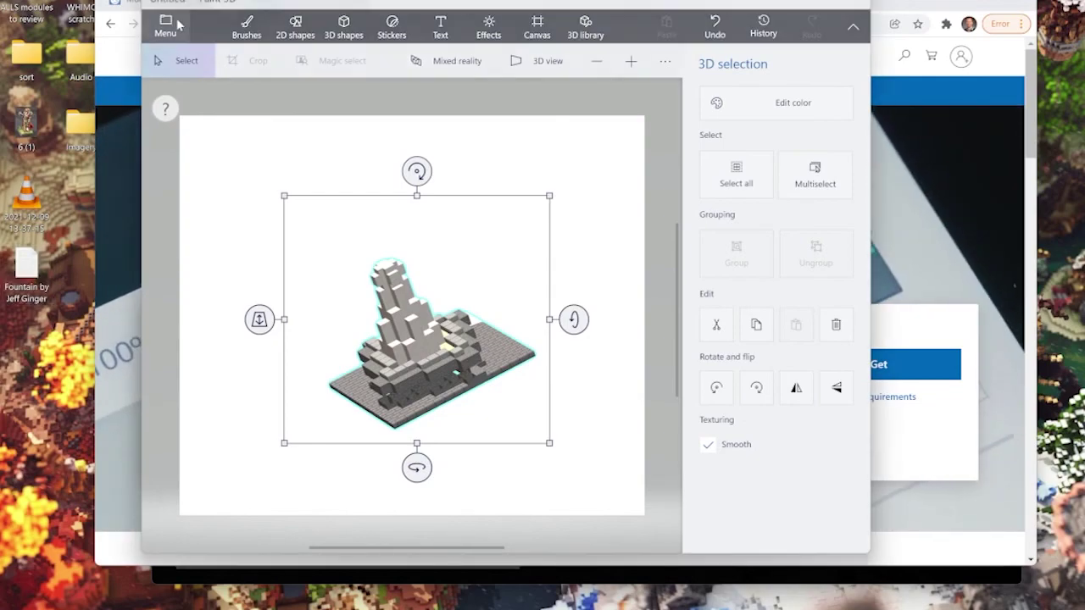
Step: Save a 3D model copy of the fountain to the desktop in 3MF format, reusing the exported file's name with "3MF" appended
left_click(169, 28)
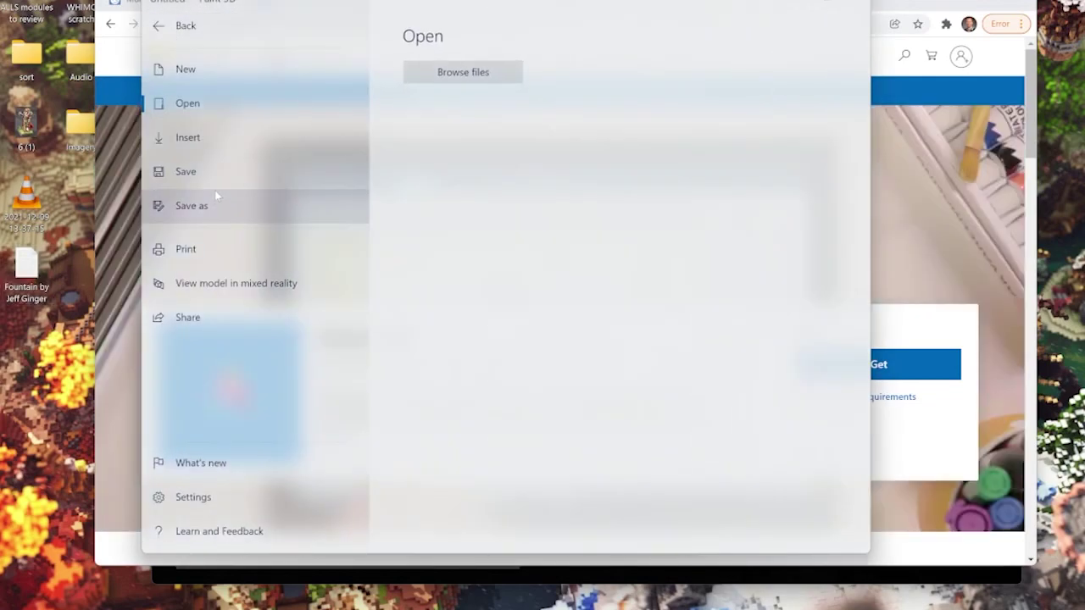
left_click(214, 206)
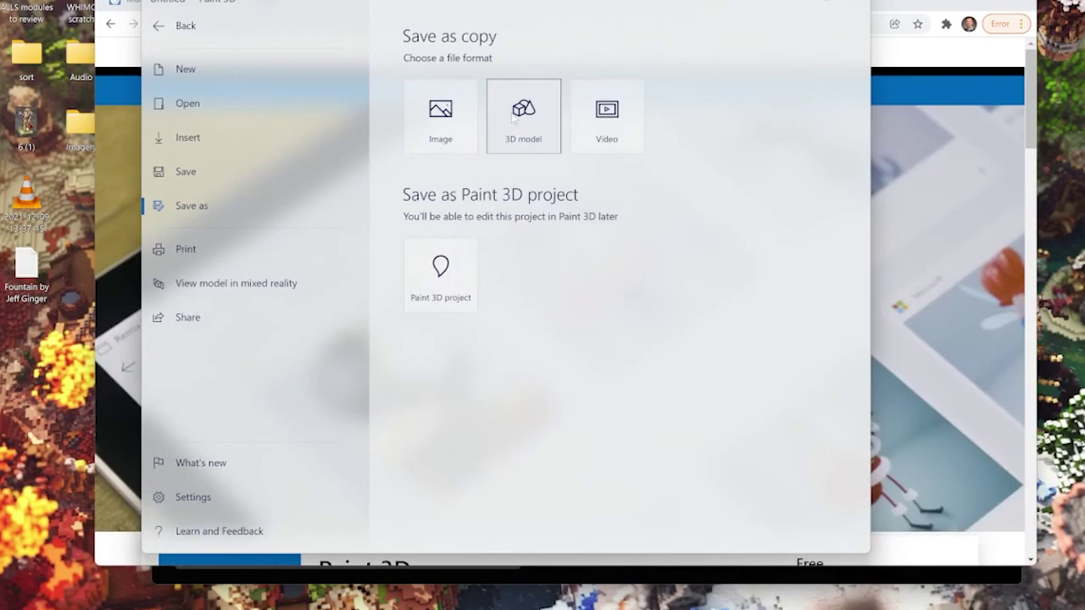
key("Escape")
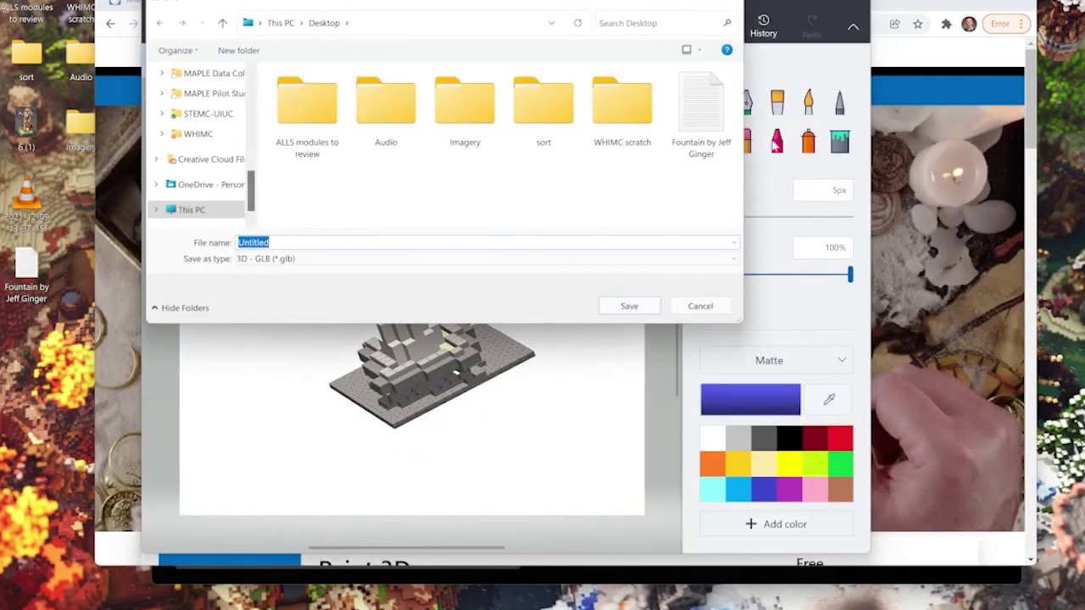
left_click(672, 154)
left_click(292, 259)
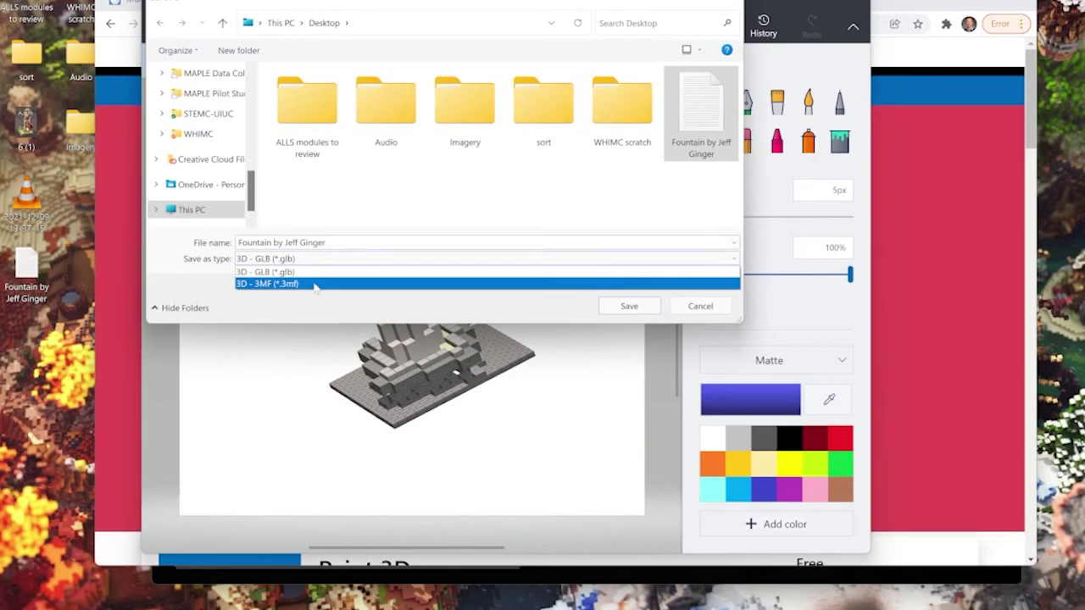
left_click(301, 284)
left_click(331, 242)
type("3MF")
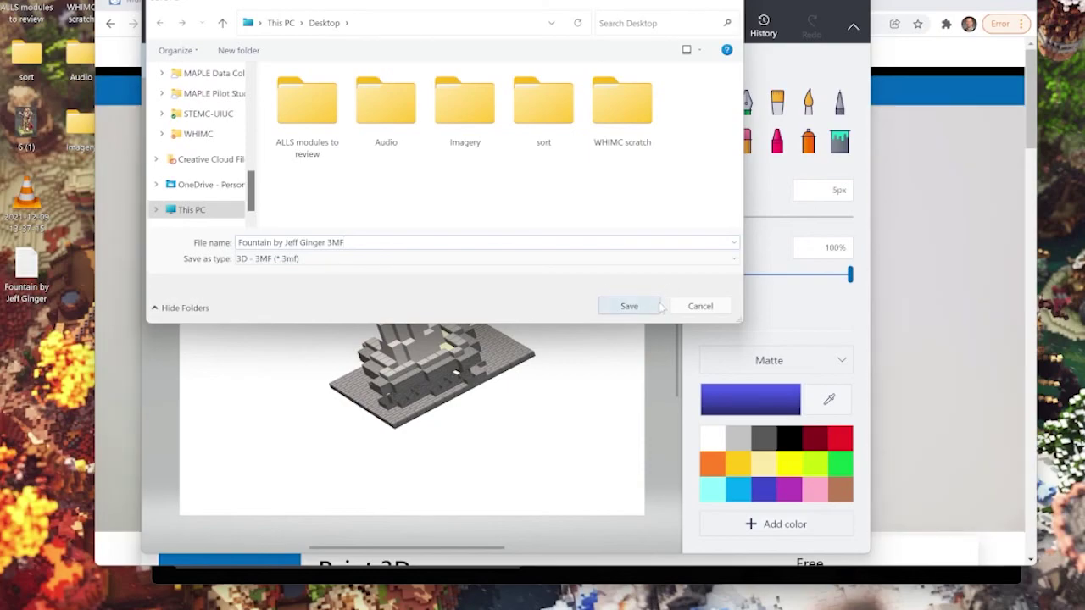
left_click(630, 307)
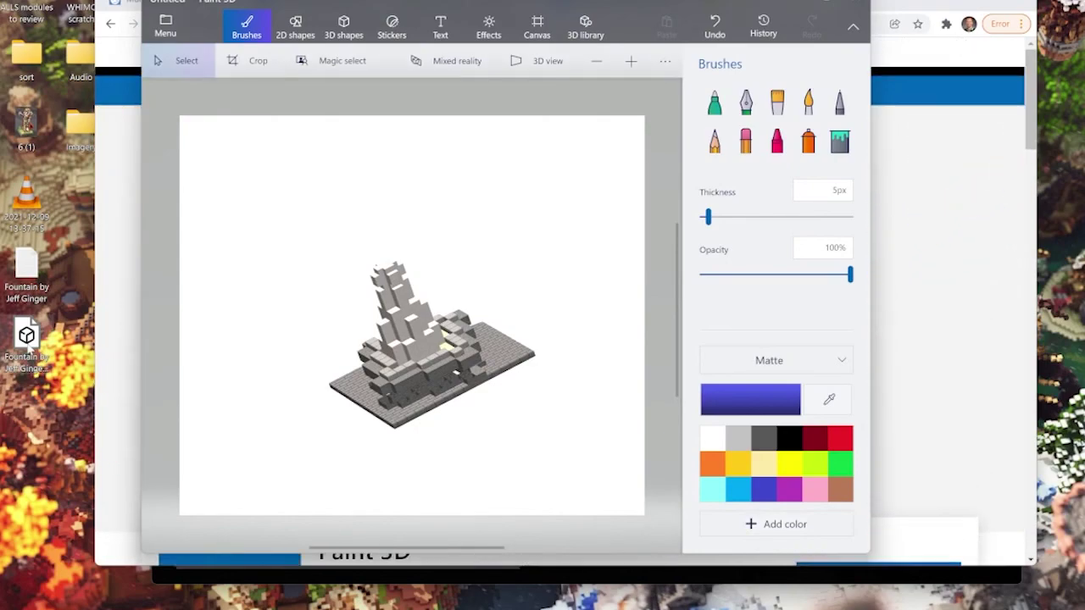
Step: Launch Meshmixer, import the fountain's 3MF file from the desktop and view the model from an angle
key("super")
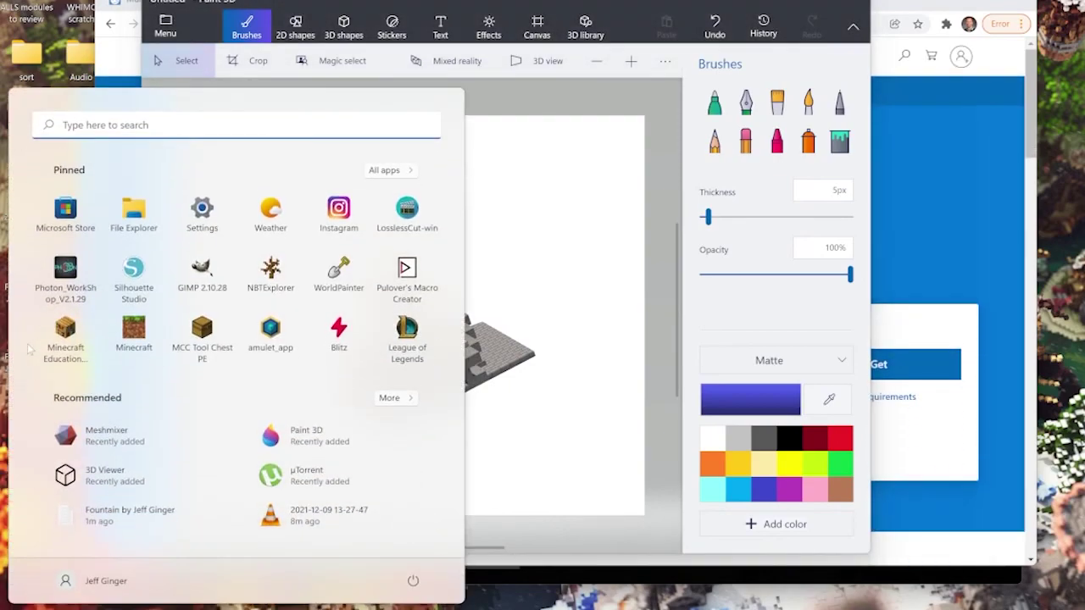
type("meshmixer")
key("Return")
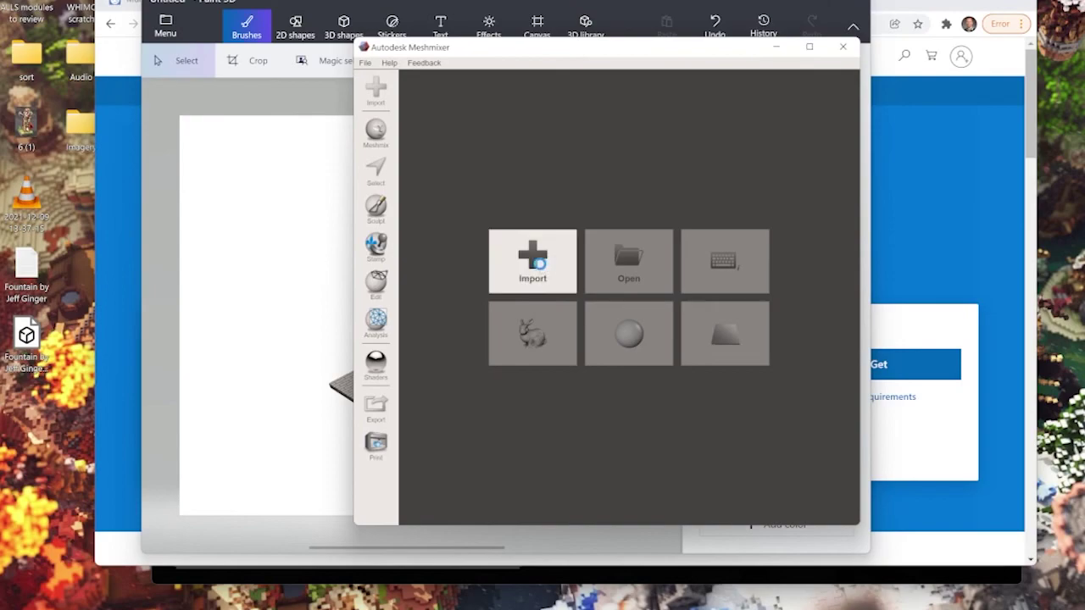
left_click(542, 270)
double_click(909, 180)
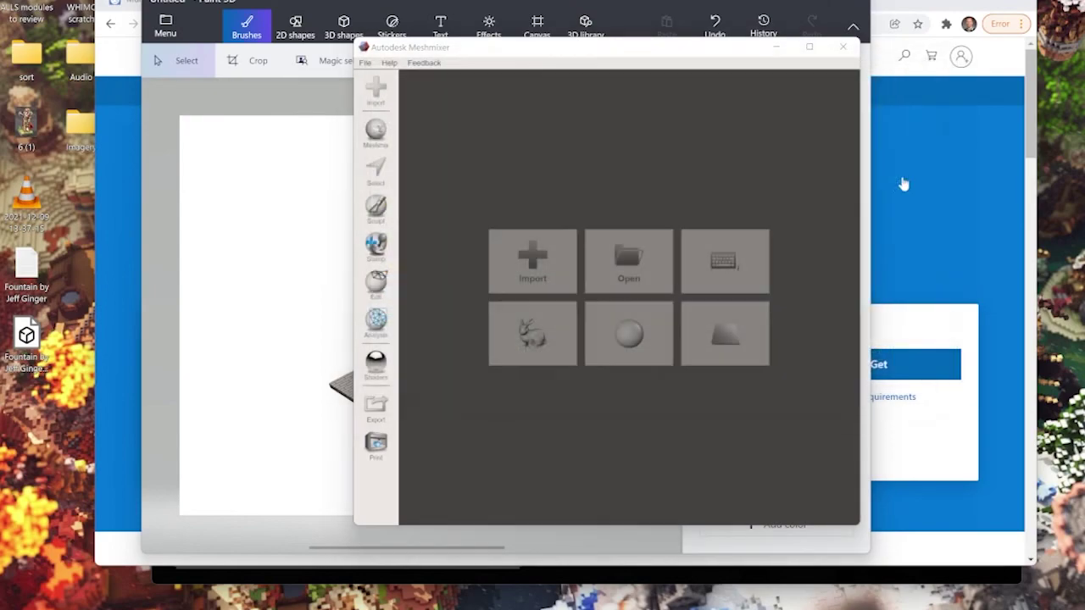
right_click_drag(642, 300, 610, 379)
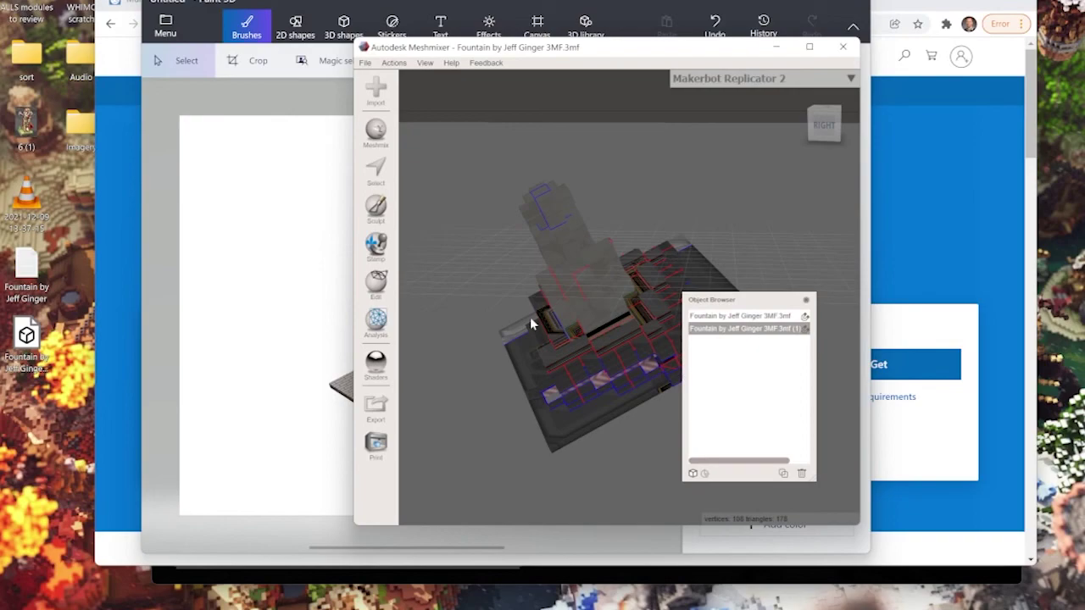
Step: Export the fountain mesh to the desktop in STL ASCII format, ending its name with "for 3D printing", accept the non-manifold export and check the file
left_click(368, 63)
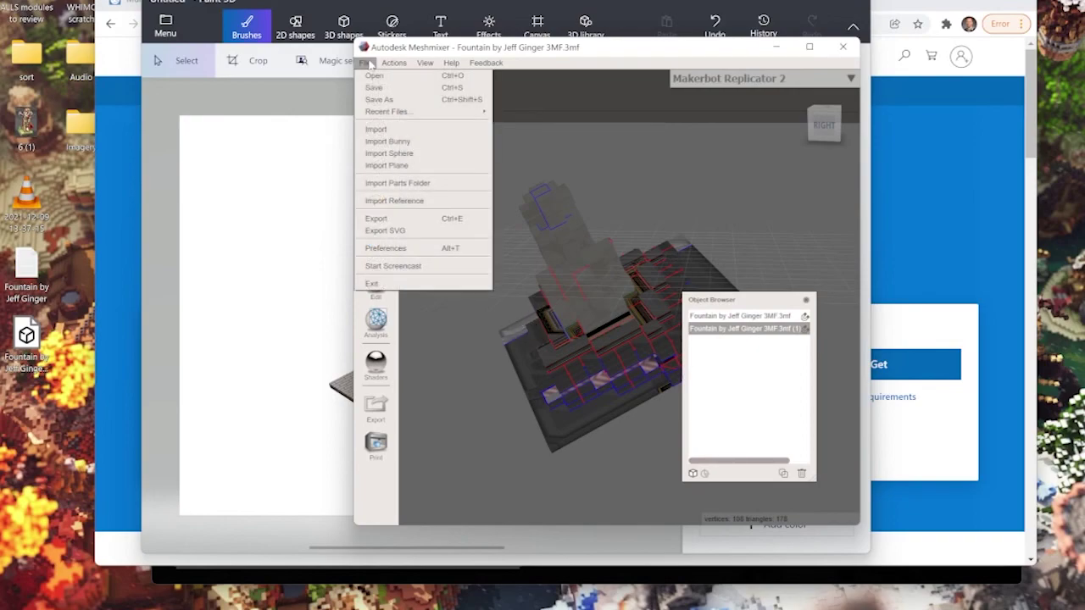
left_click(428, 219)
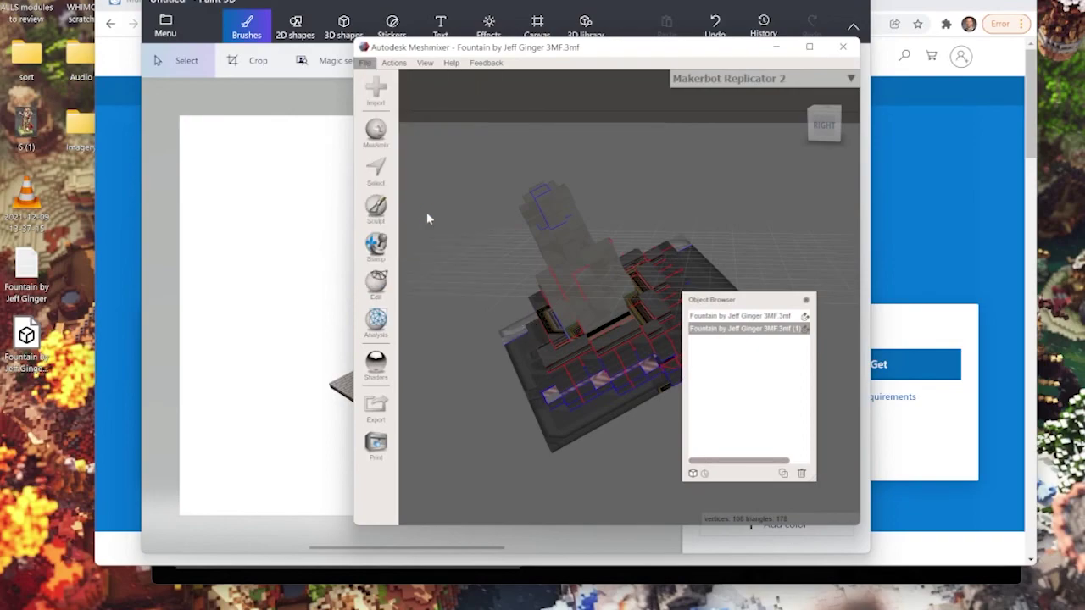
left_click(534, 331)
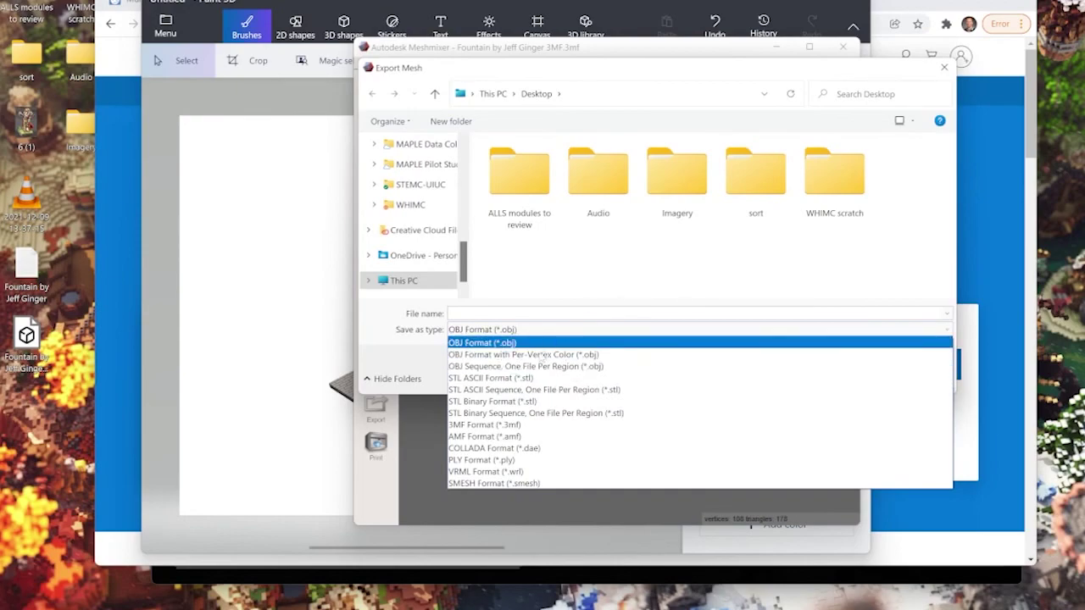
left_click(543, 378)
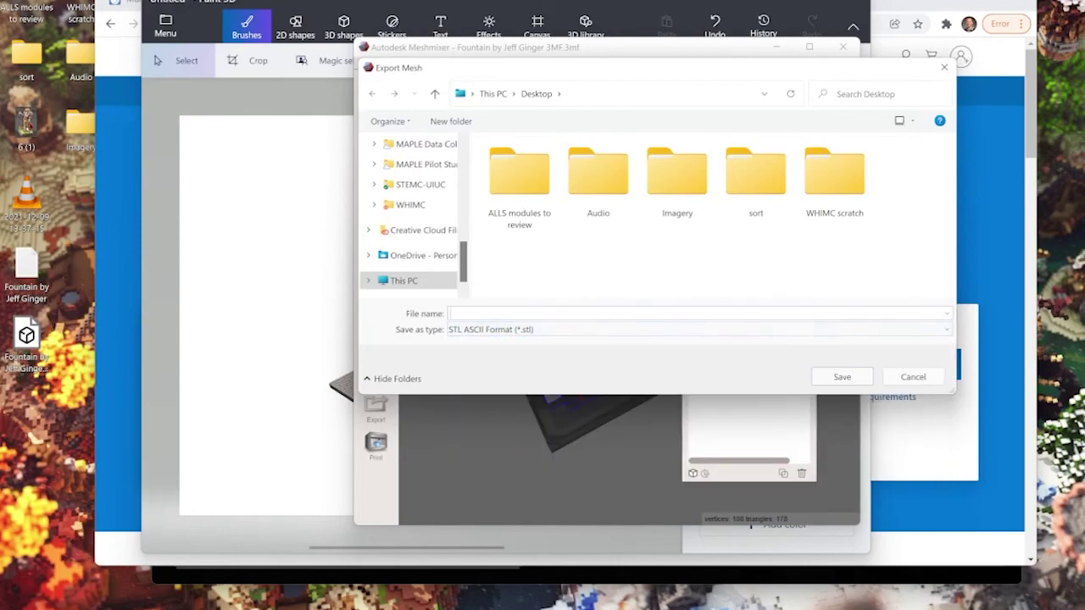
type("Foun")
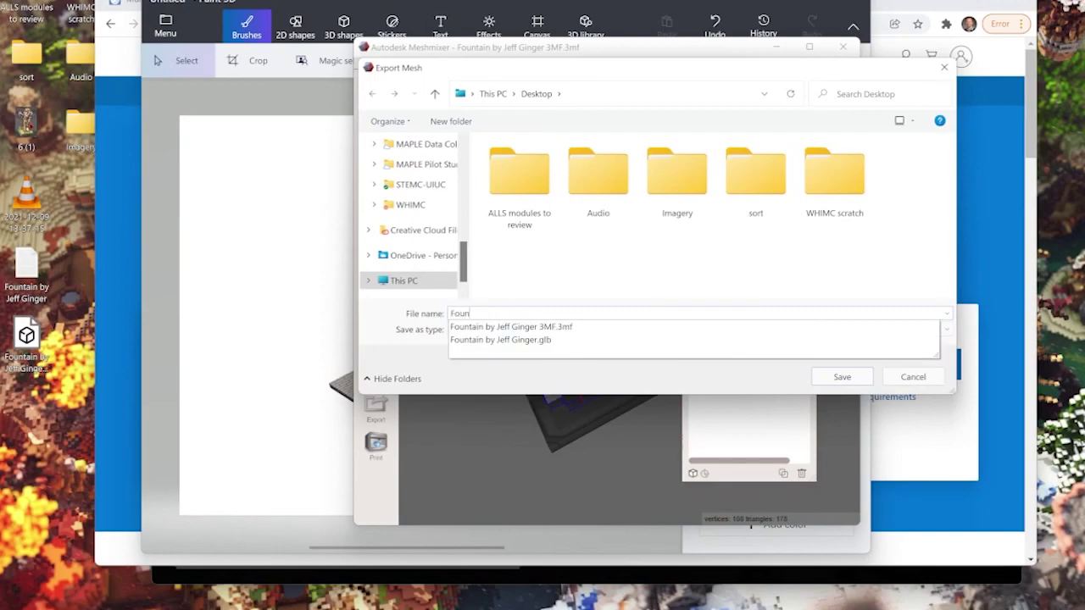
type("tain by Jeff for 3D printing")
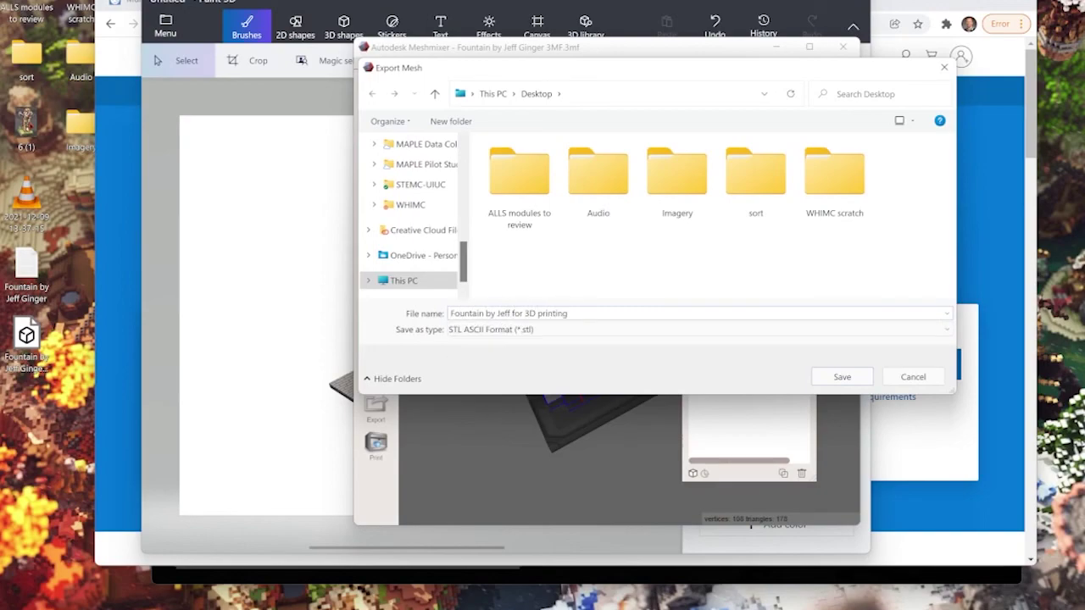
key("Return")
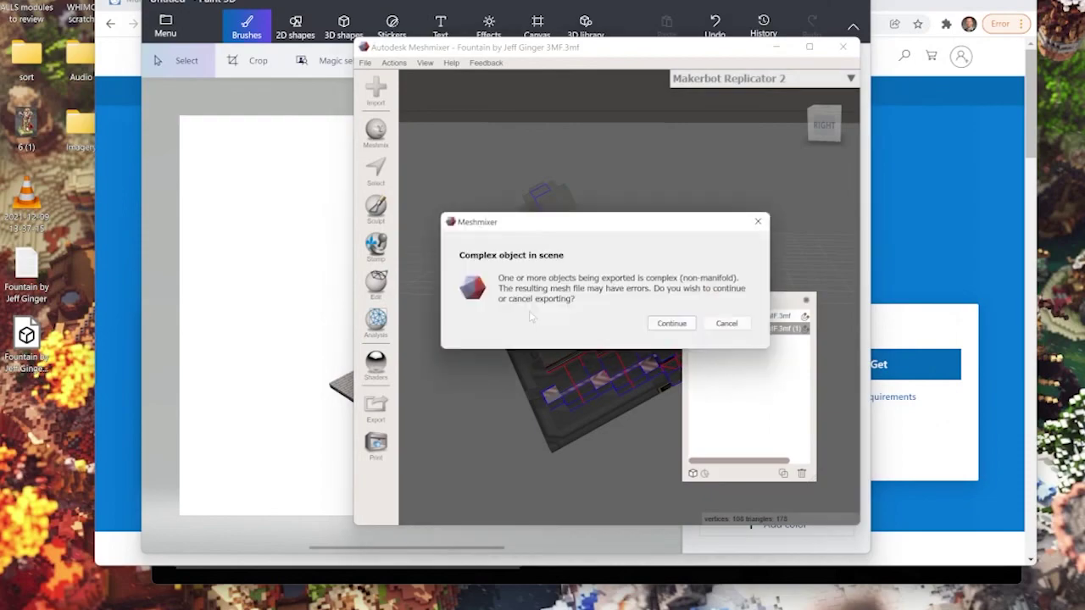
left_click(676, 325)
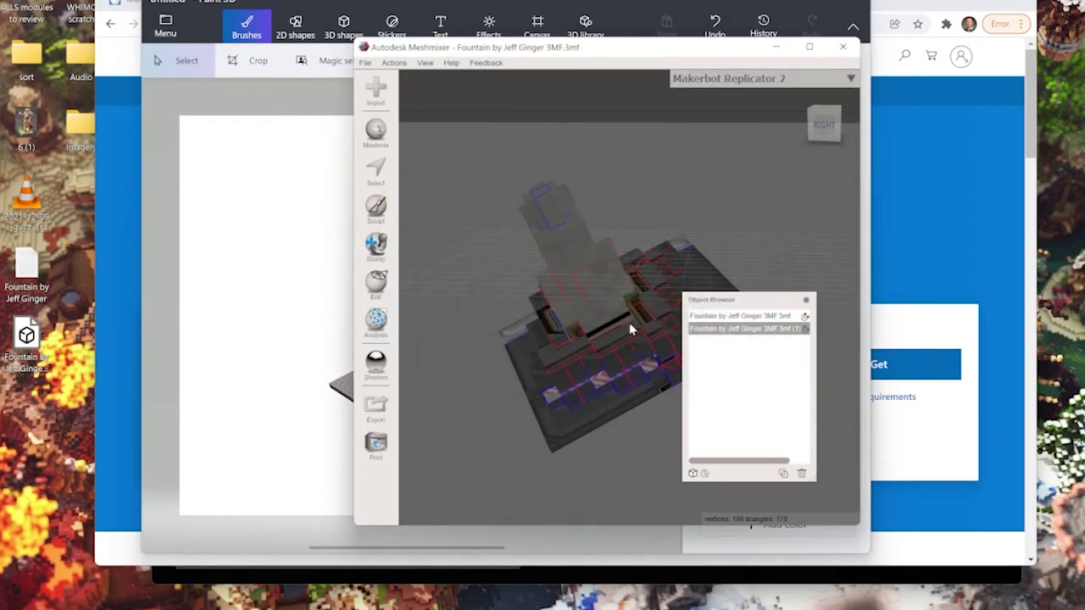
left_click(51, 412)
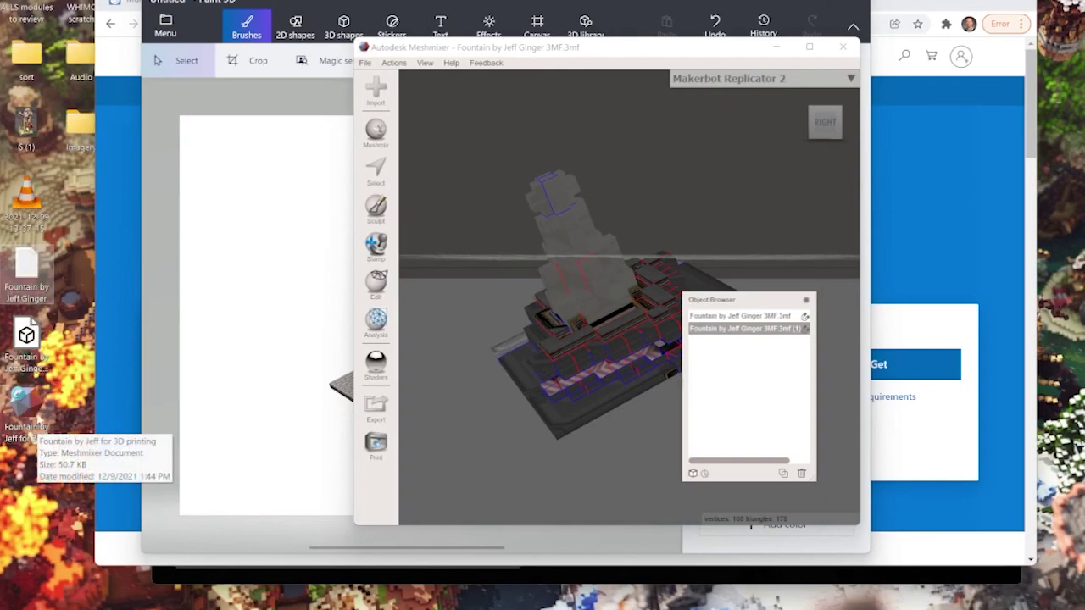
left_click(34, 456)
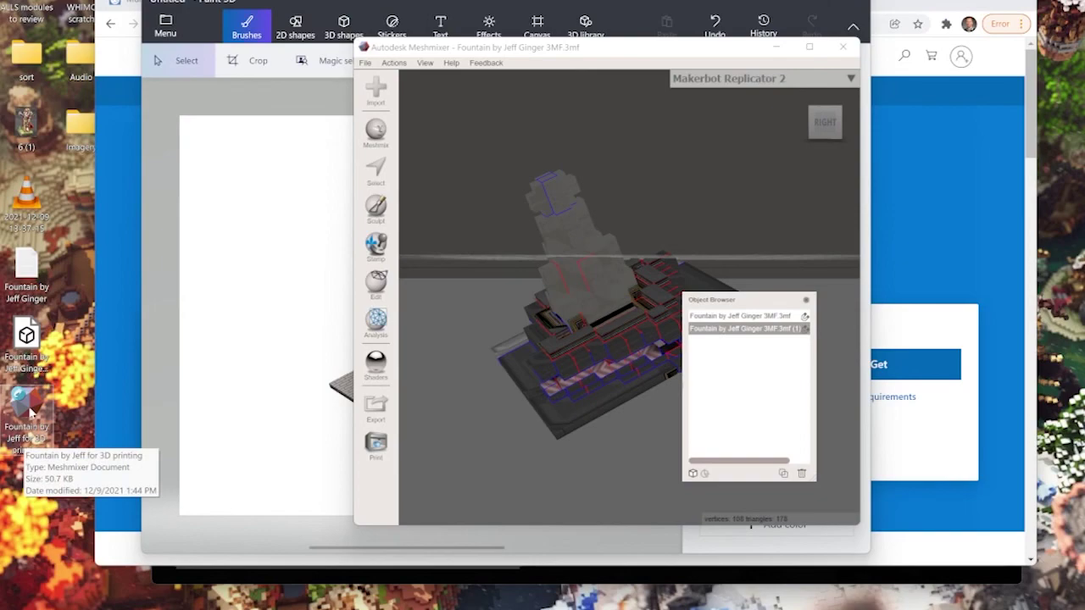